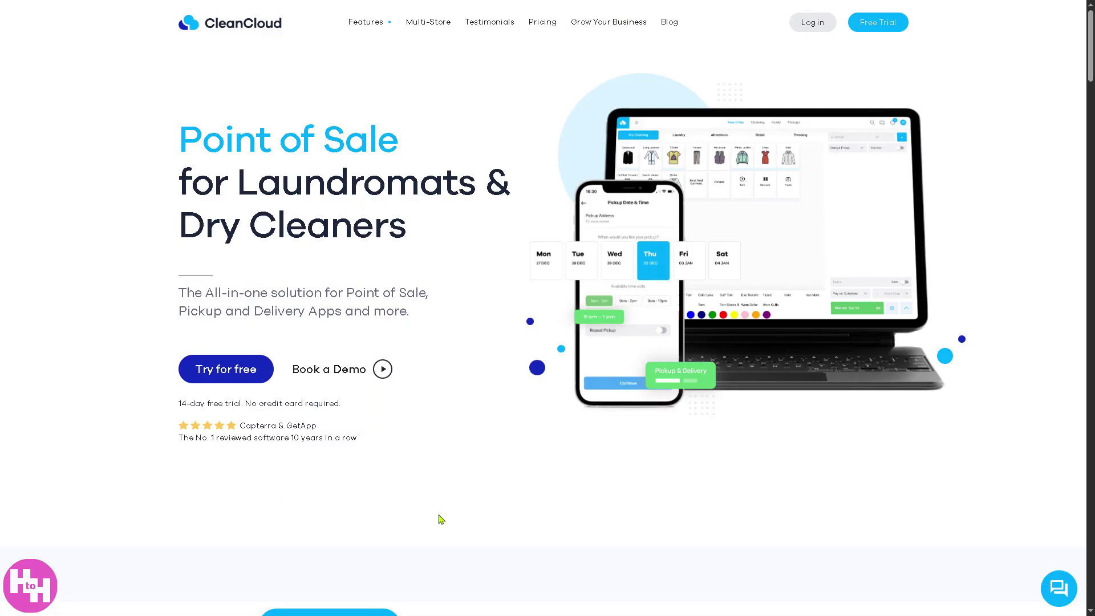
# Step: Start a CleanCloud free trial and scroll through the registration form
pyautogui.press('F11')
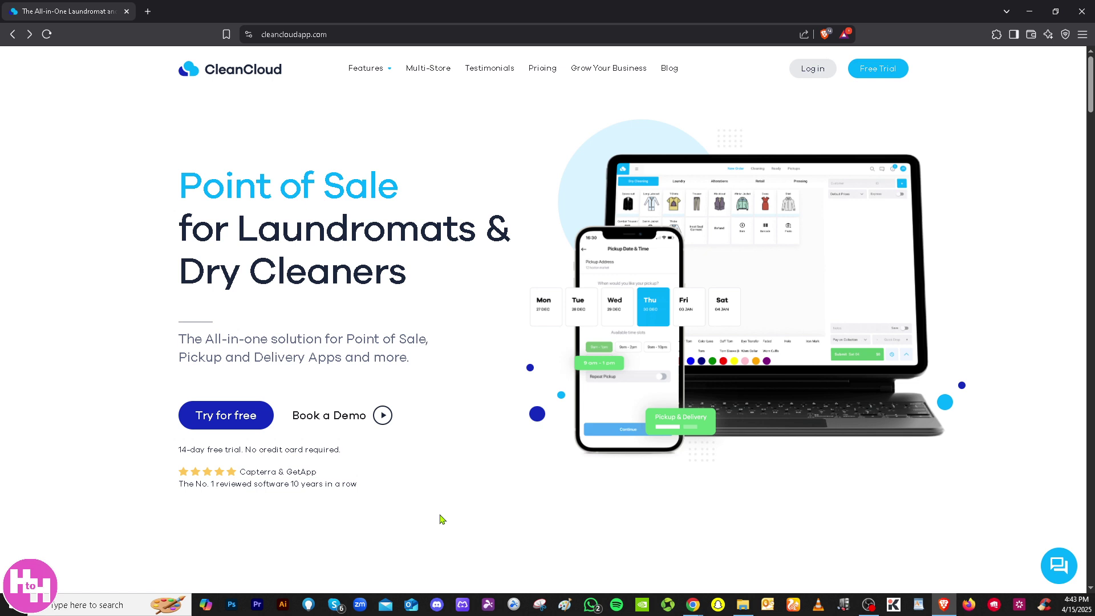
pyautogui.press('F11')
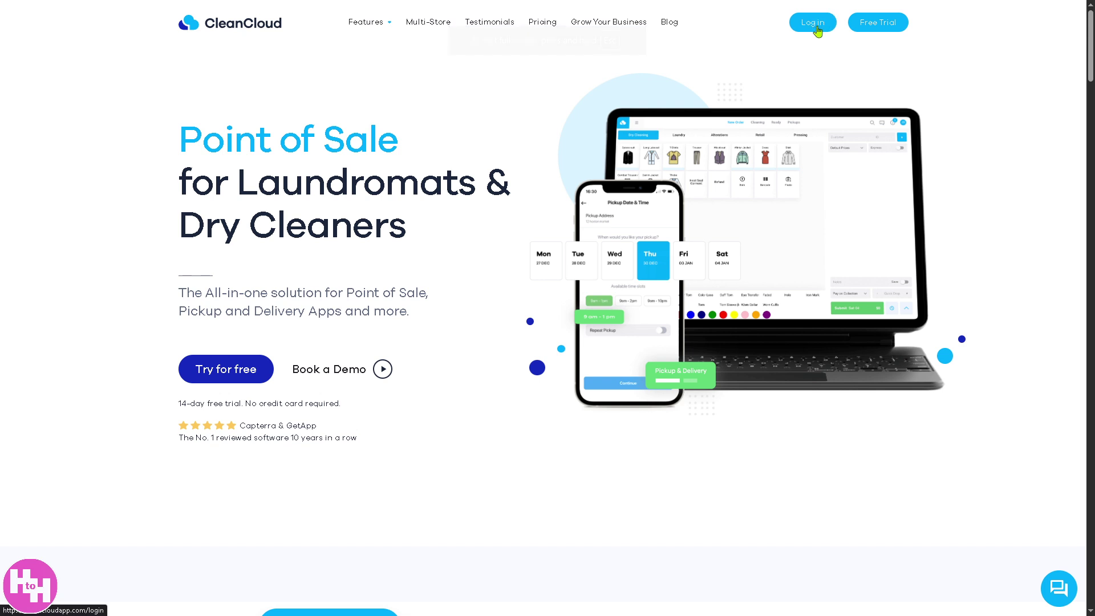
pyautogui.click(891, 27)
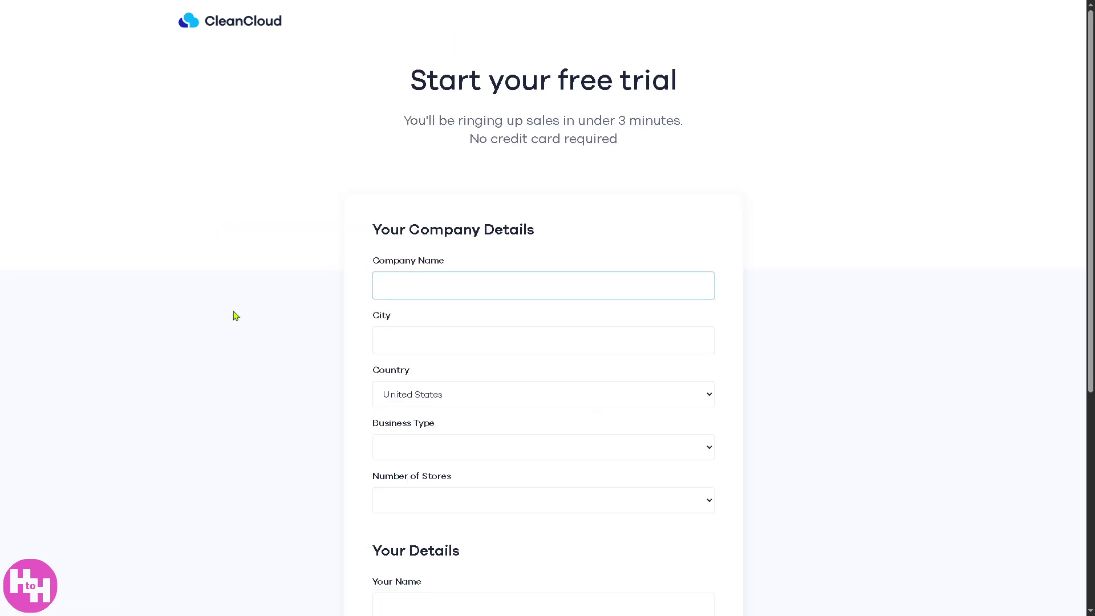
pyautogui.scroll(-3, 238, 318)
pyautogui.scroll(-3, 239, 317)
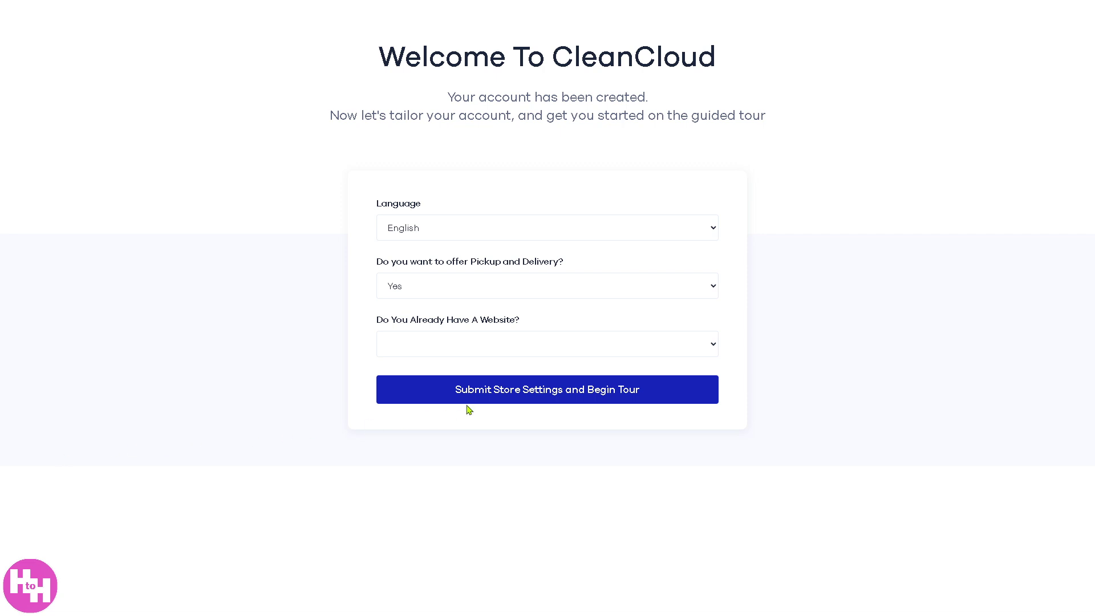
# Step: Submit the store settings and begin the CleanCloud tour
pyautogui.click(500, 393)
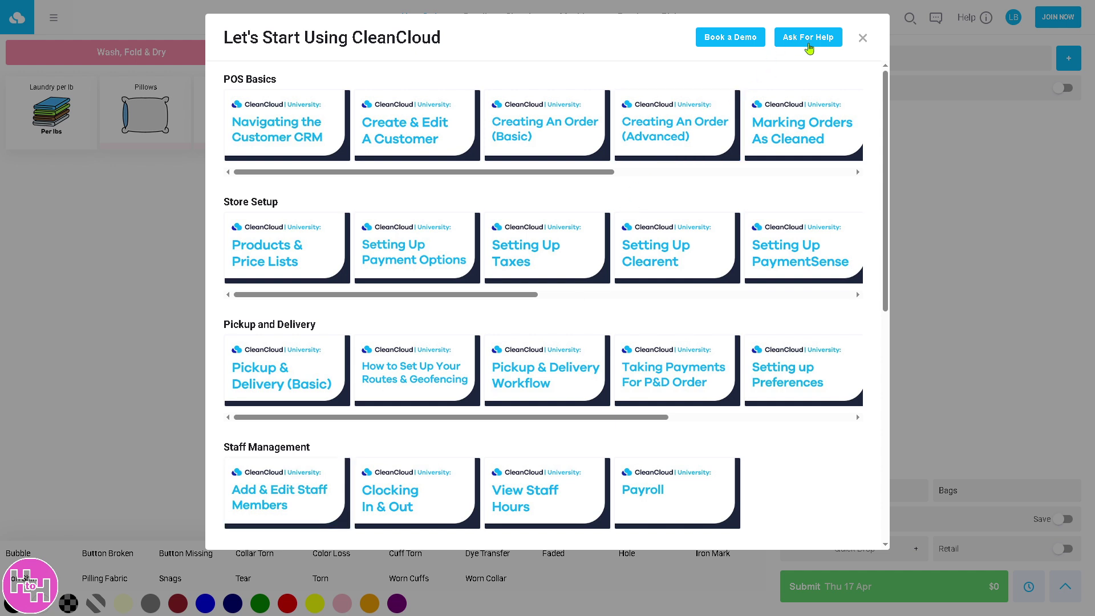
# Step: Close the Let's Start Using CleanCloud tutorial window
pyautogui.click(864, 40)
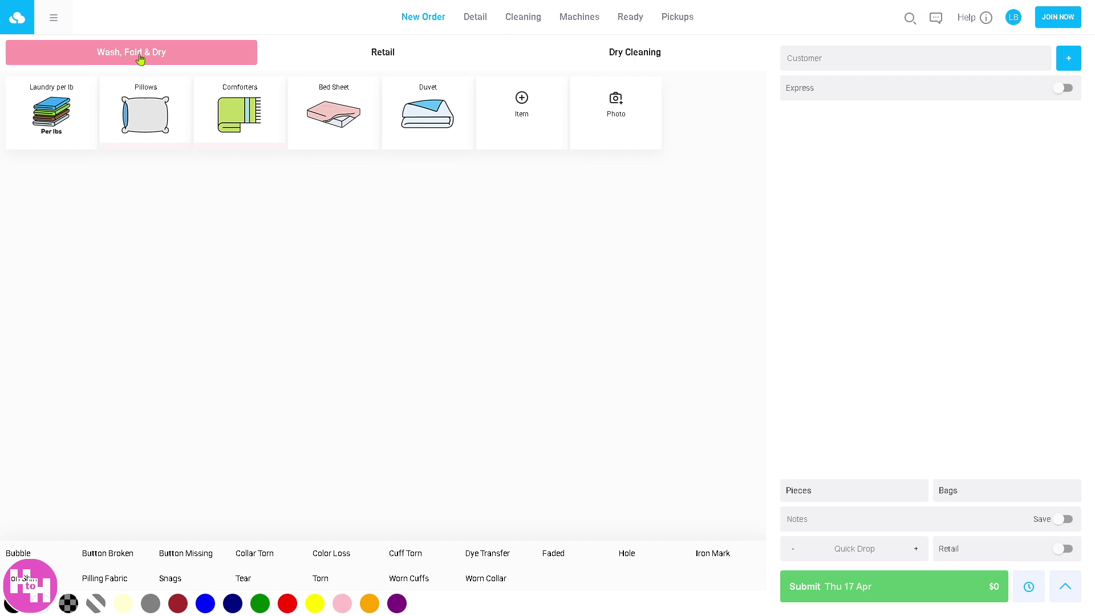
# Step: Add a 6.9 lb Laundry per lb line with the note 'Jeans', marked as Wet Weight
pyautogui.click(68, 127)
pyautogui.moveTo(499, 86); pyautogui.dragTo(431, 91)
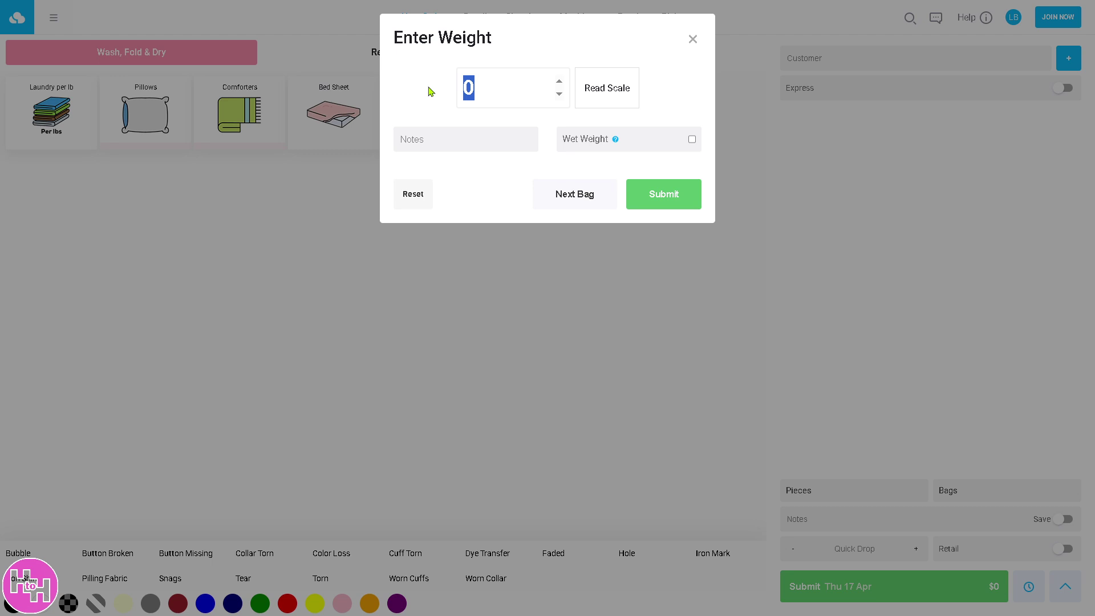
pyautogui.write('6.9')
pyautogui.click(473, 137)
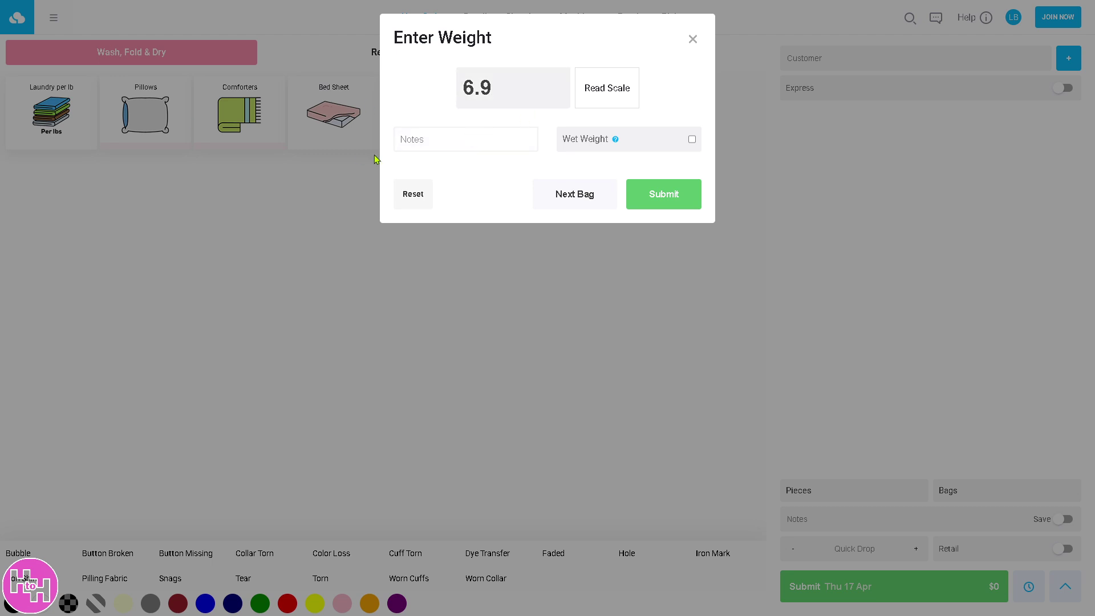
pyautogui.write('Cashmere')
pyautogui.hotkey('ctrl', 'a')
pyautogui.write('Jeans')
pyautogui.click(691, 139)
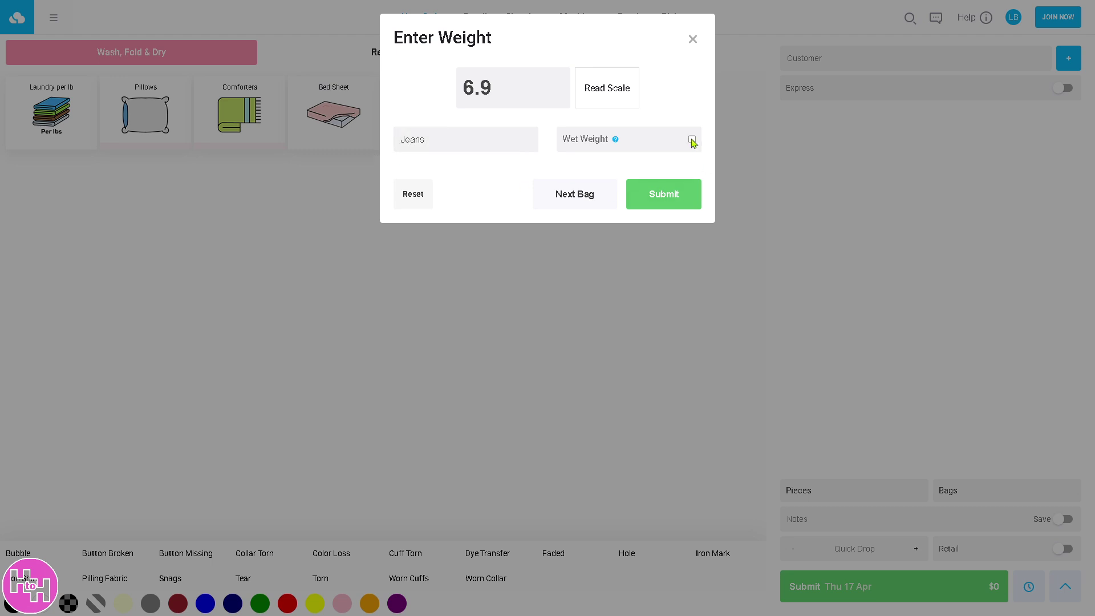
pyautogui.click(670, 203)
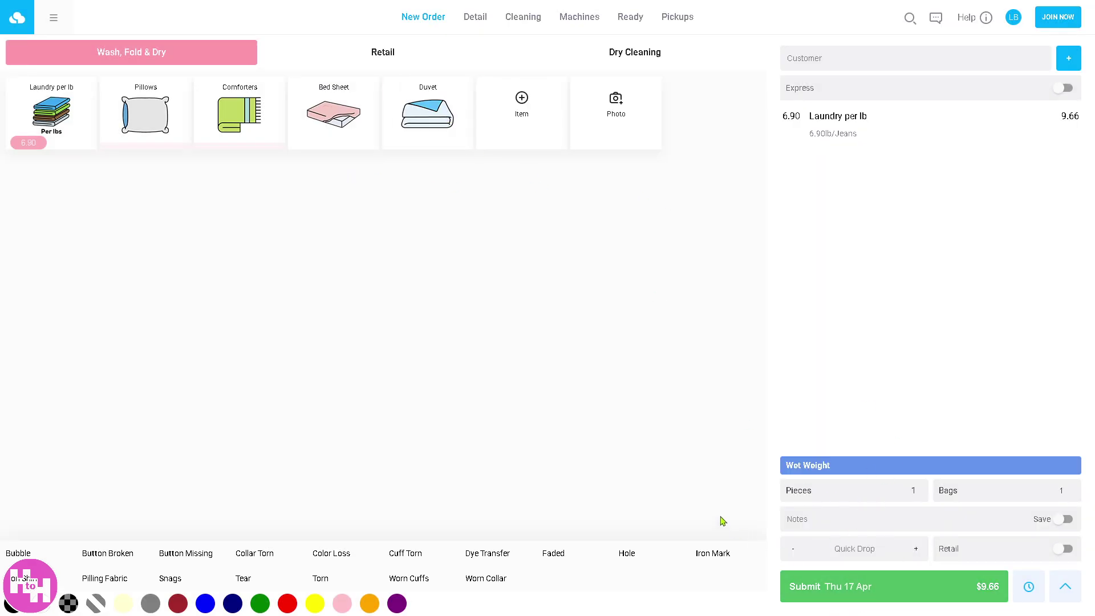
# Step: Add one Pillow - Small and turn on Express service for the order
pyautogui.click(153, 109)
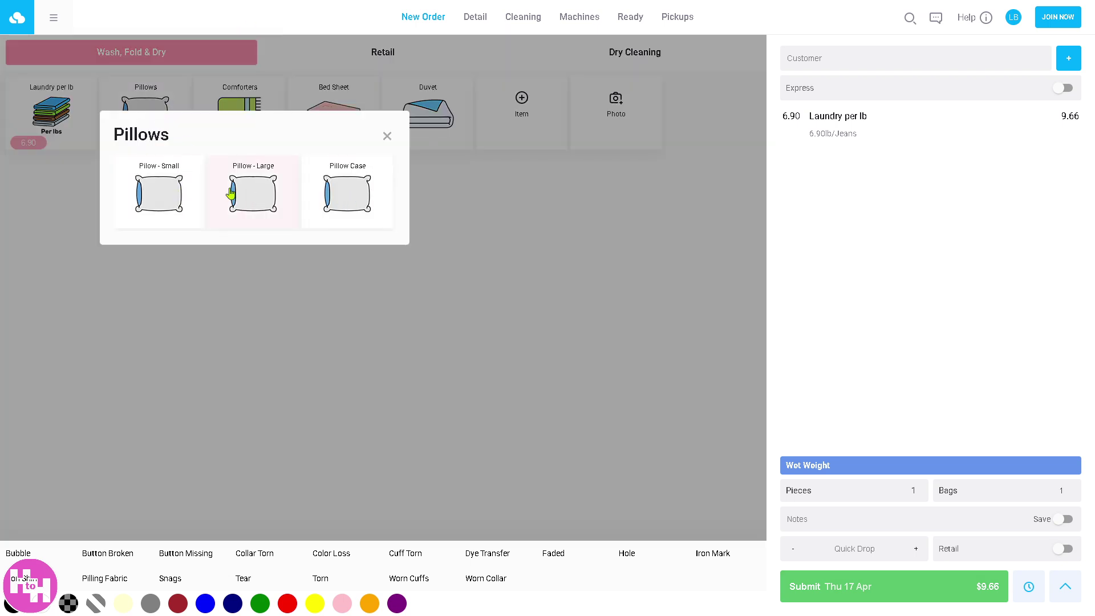
pyautogui.click(156, 192)
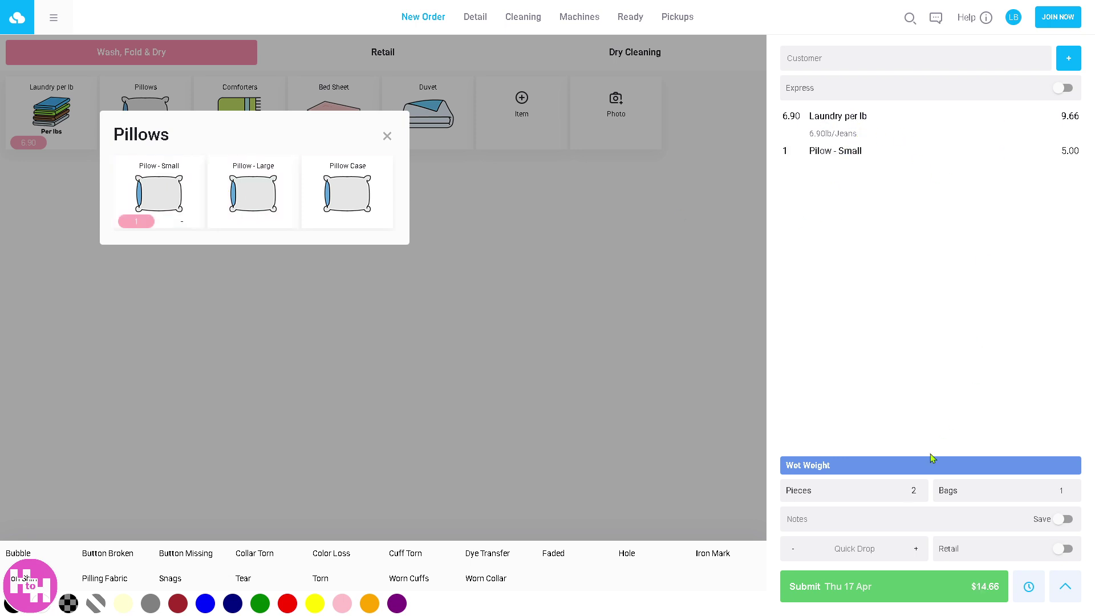
pyautogui.click(1062, 90)
pyautogui.click(387, 136)
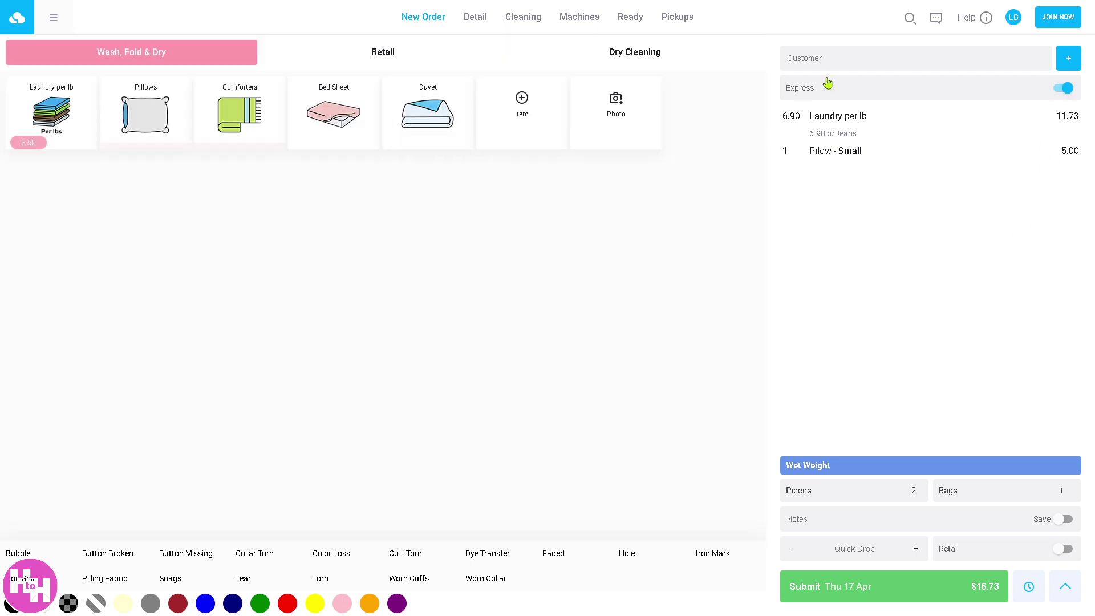
# Step: Add a Comforter - Single, a Bed Sheet and a Duvet to the order
pyautogui.click(238, 112)
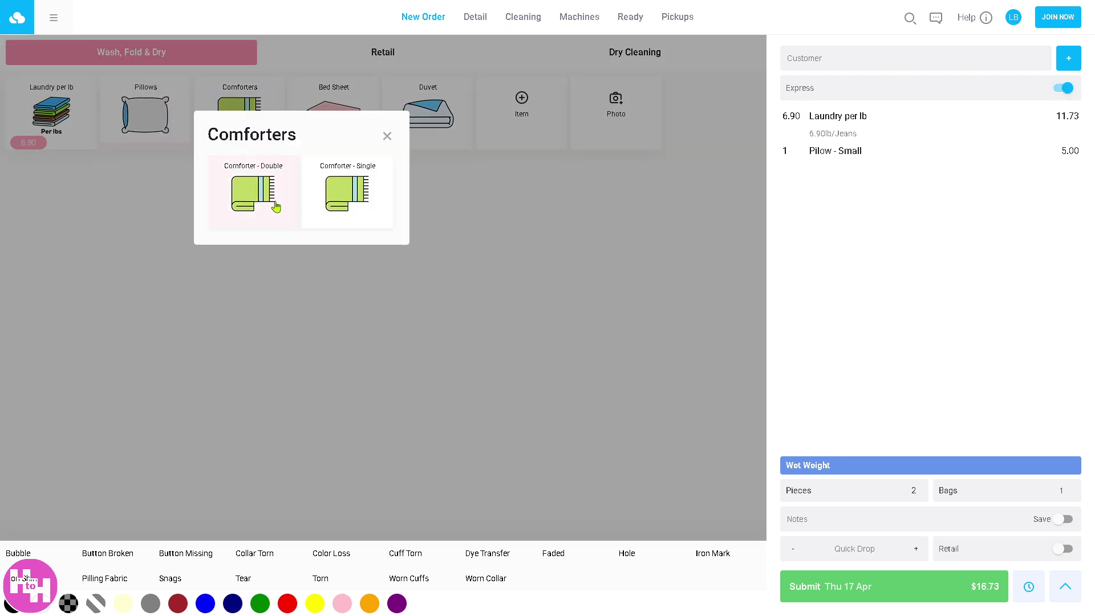
pyautogui.click(353, 194)
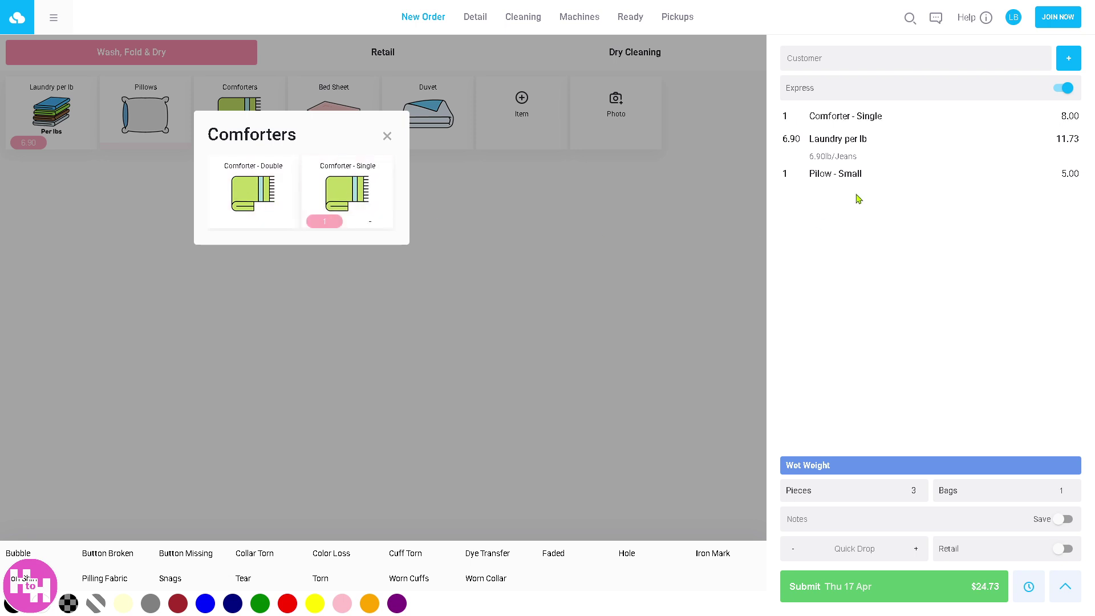
pyautogui.click(387, 136)
pyautogui.click(323, 112)
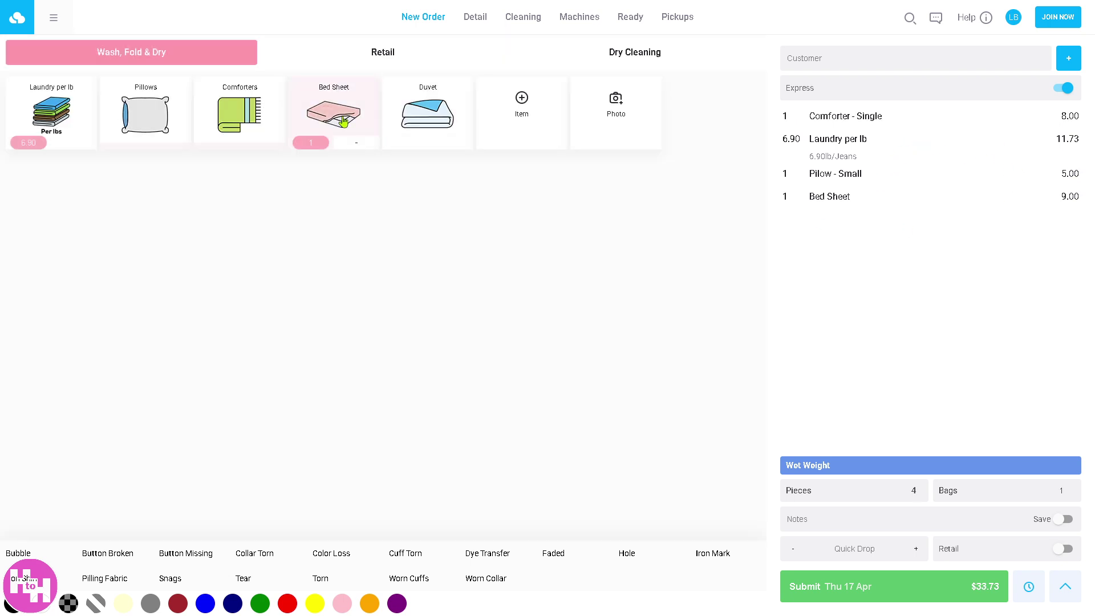
pyautogui.click(428, 111)
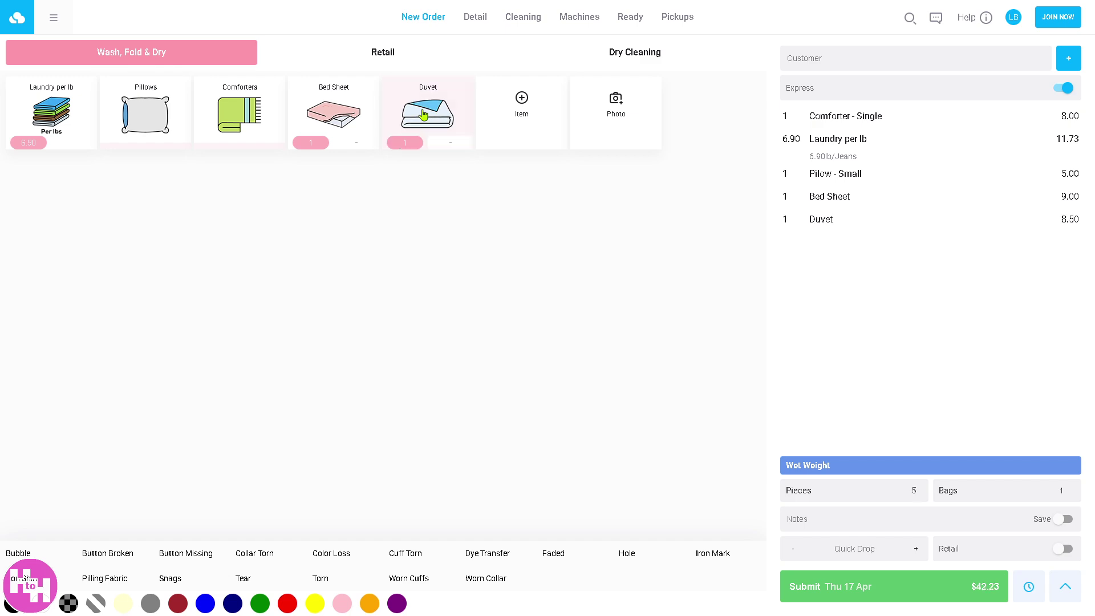
pyautogui.click(523, 116)
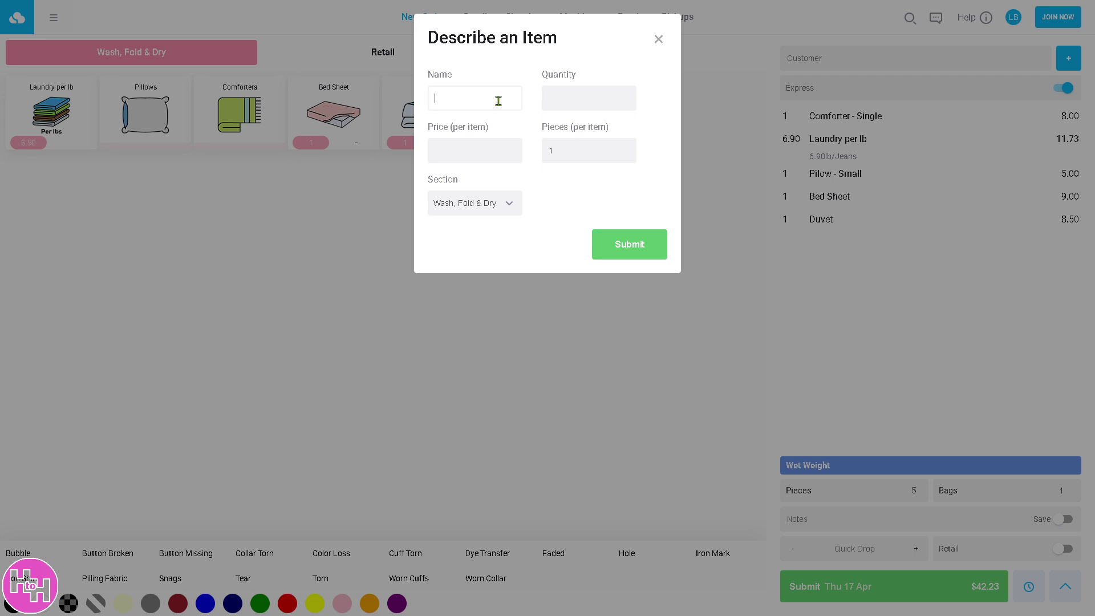
# Step: Add a custom FORCLEANING item, quantity 69 at 6.9 each, and attach a photo
pyautogui.write('FORCLEANING')
pyautogui.click(589, 102)
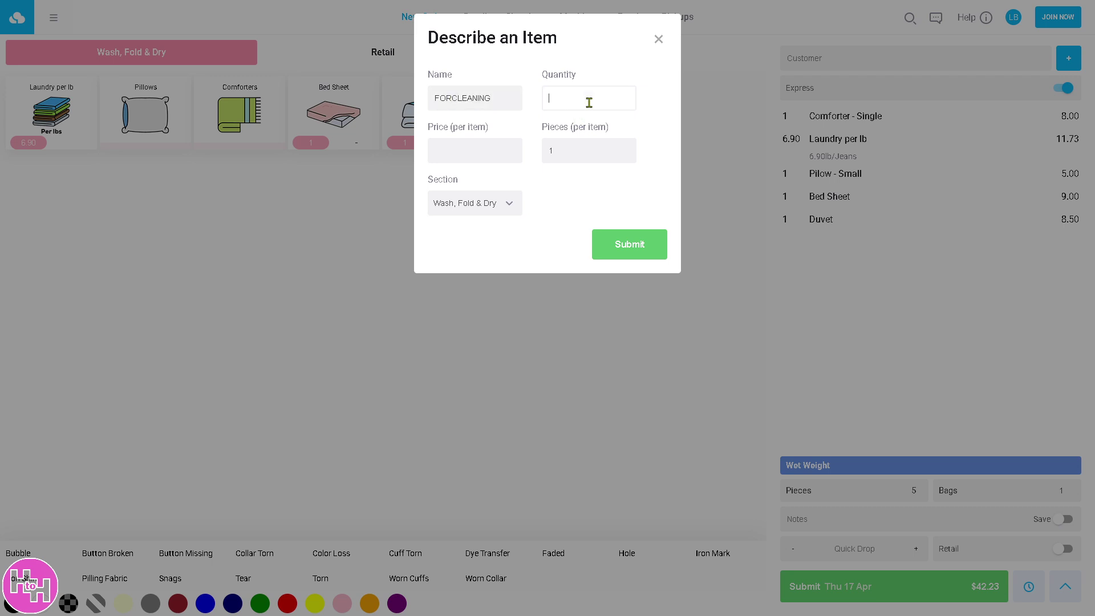
pyautogui.write('69')
pyautogui.click(478, 152)
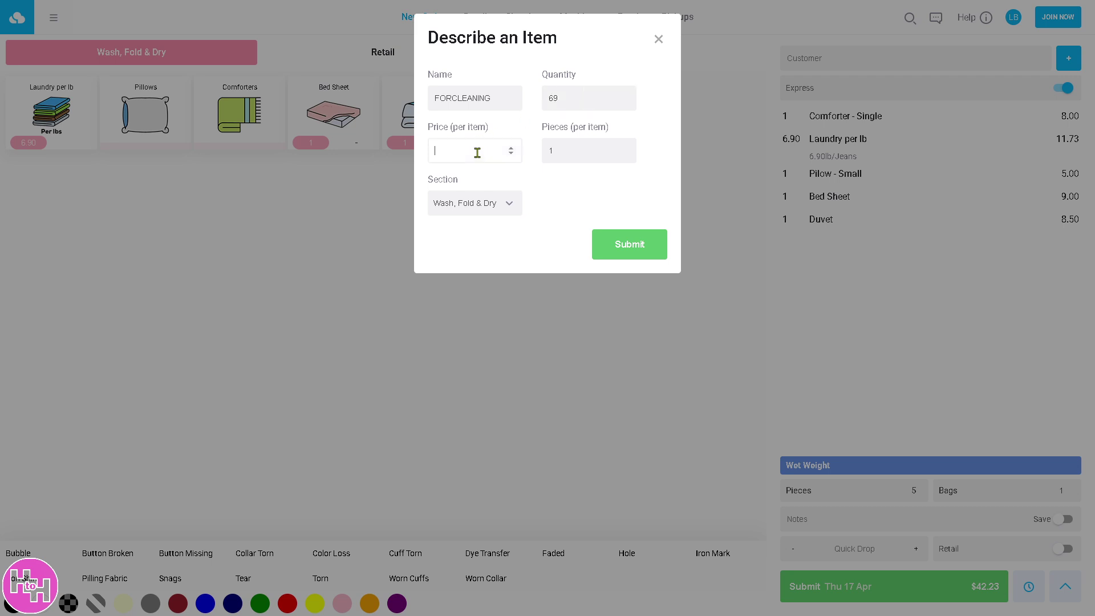
pyautogui.write('6.9')
pyautogui.click(565, 152)
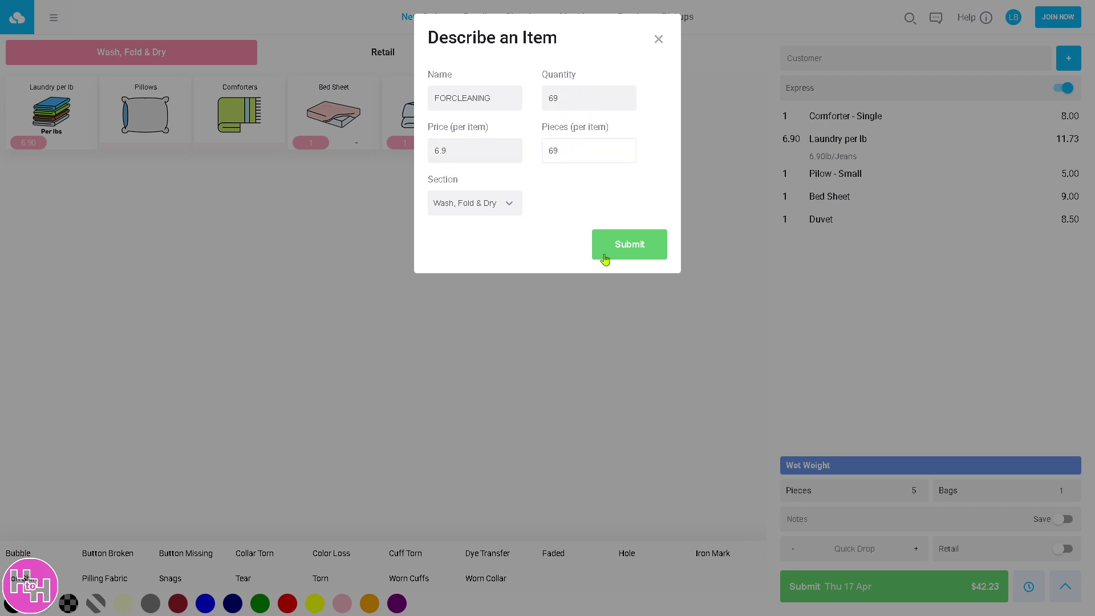
pyautogui.click(624, 251)
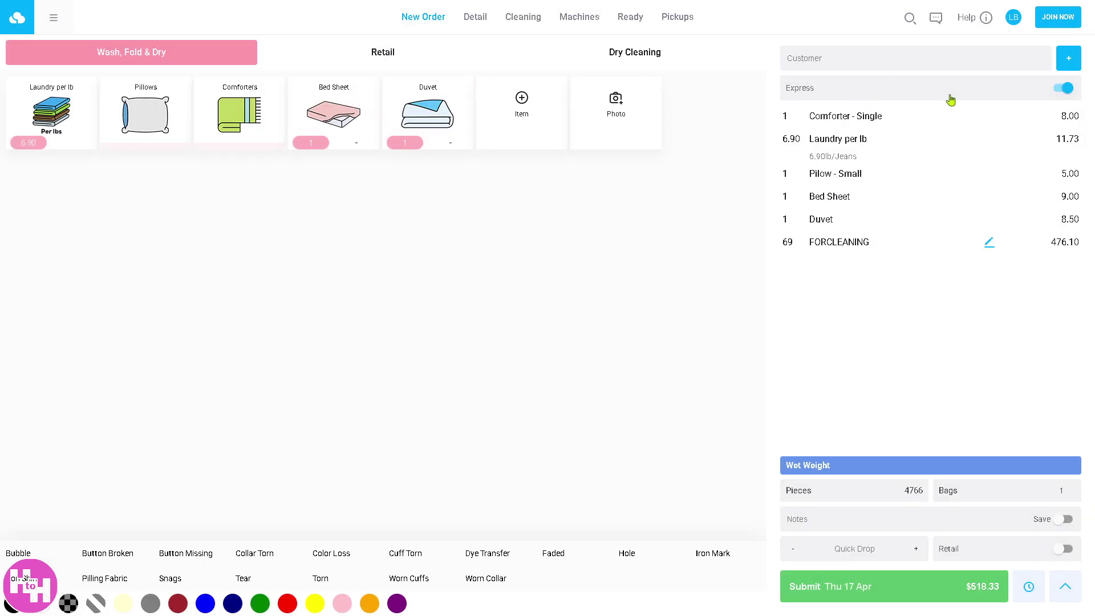
pyautogui.click(618, 105)
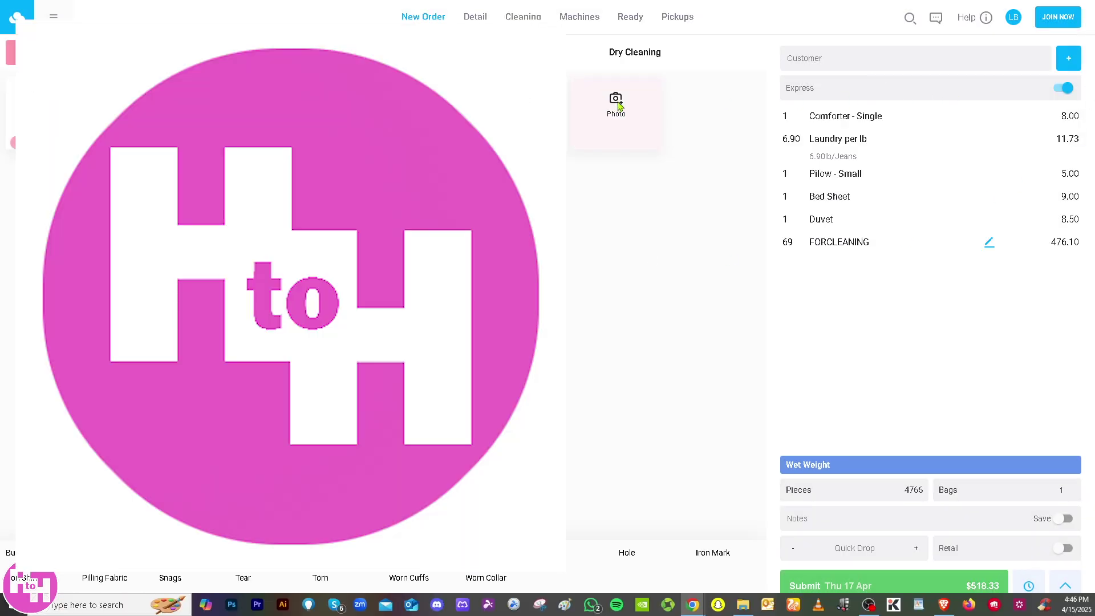
pyautogui.press('Escape')
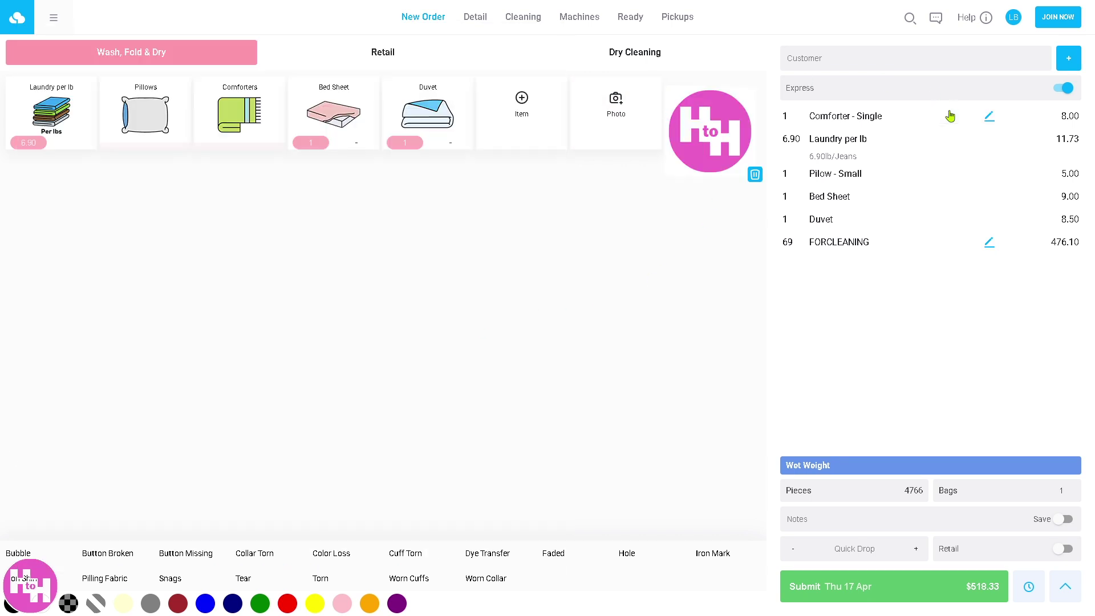
pyautogui.click(1067, 64)
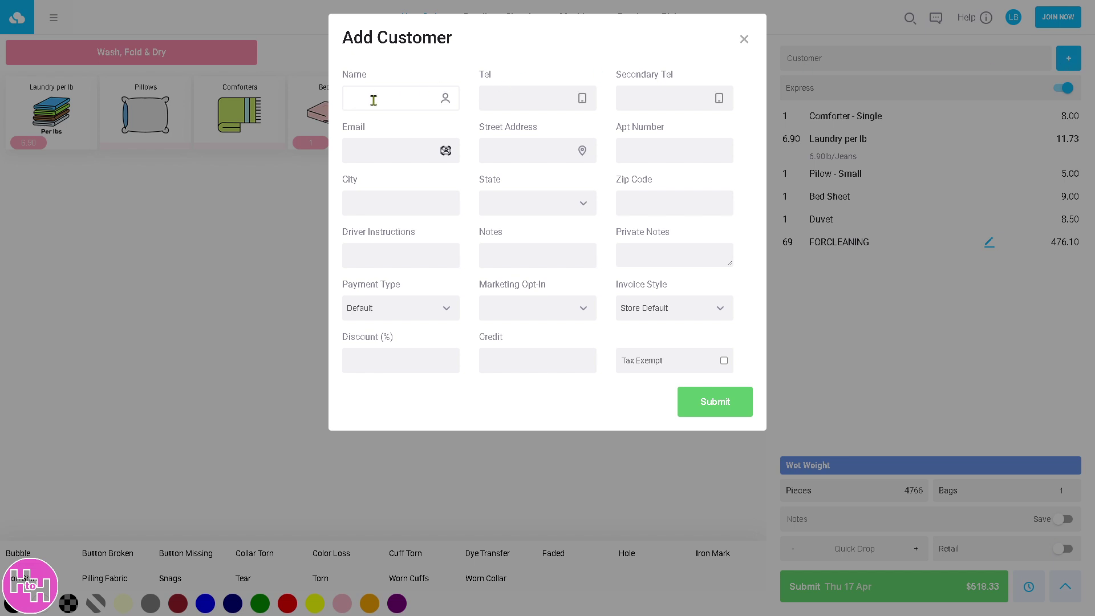
pyautogui.write('TEST')
pyautogui.hotkey('ctrl', 'a')
pyautogui.write('RABDF+++')
pyautogui.press('BackSpace')
pyautogui.press('BackSpace')
pyautogui.press('BackSpace')
pyautogui.hotkey('ctrl', 'a')
pyautogui.write('HOW')
pyautogui.write(' T USECLEANCLOUD')
pyautogui.click(728, 406)
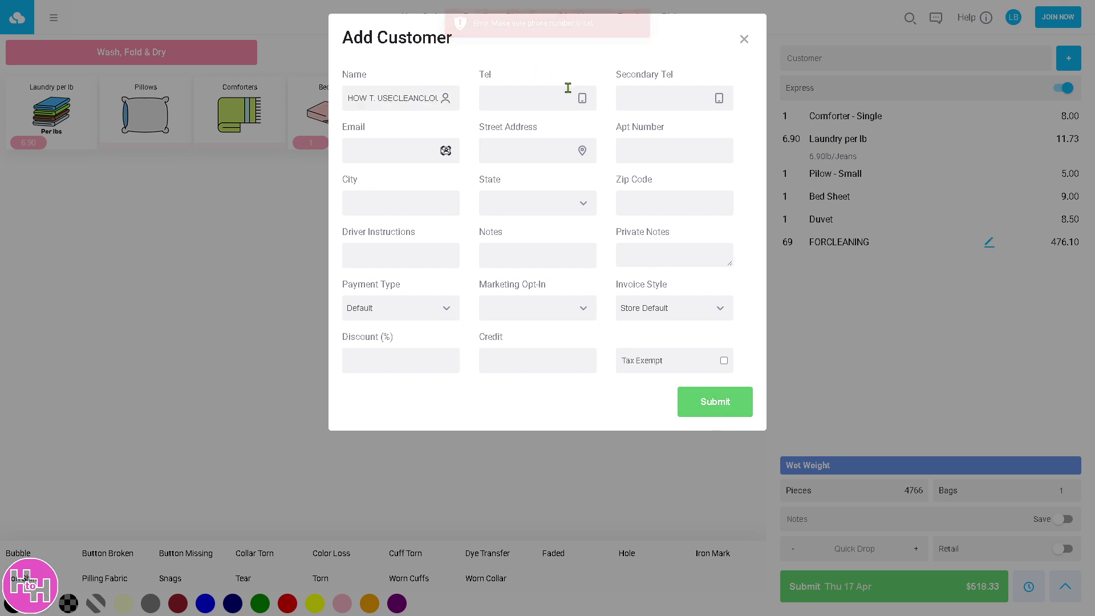
pyautogui.click(701, 406)
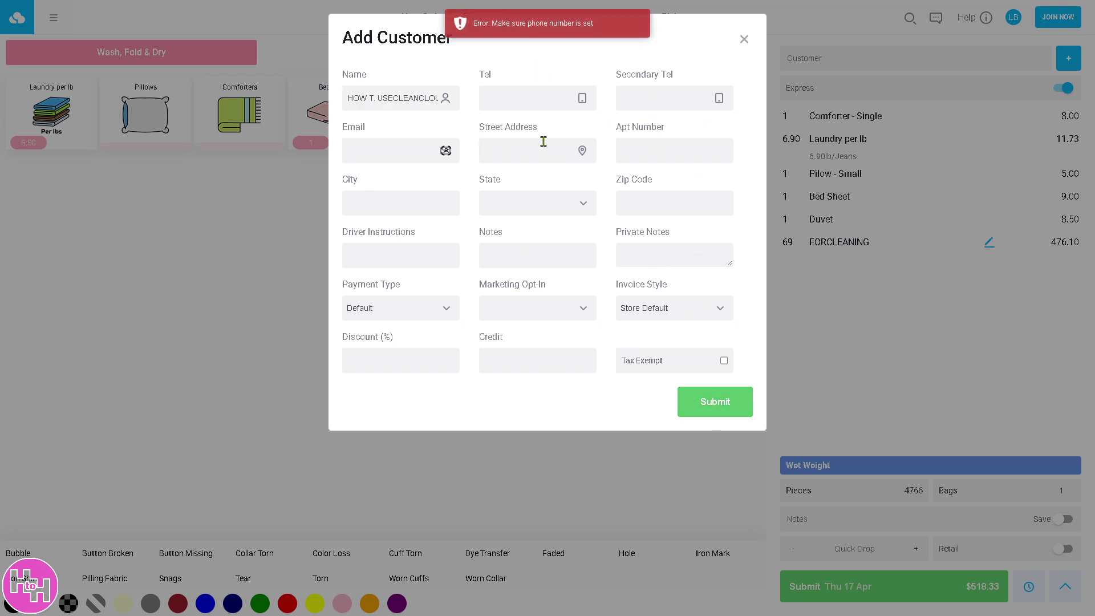
pyautogui.click(746, 42)
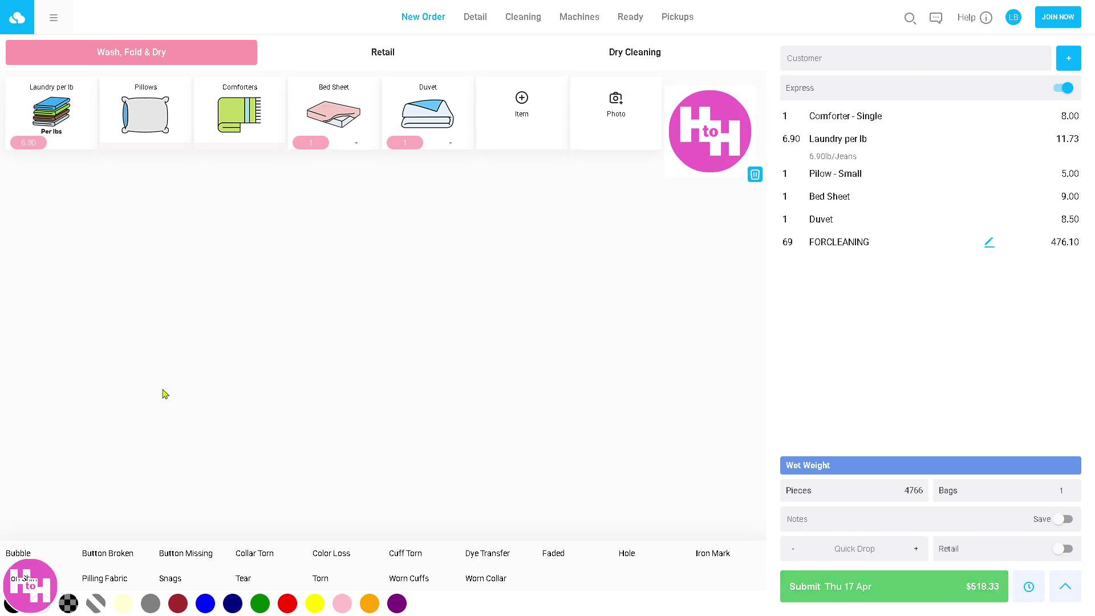
# Step: Tag the duvet brown with Bubble, Button Broken, Button Missing, Color Loss, Pilling Fabric and Snags
pyautogui.click(21, 553)
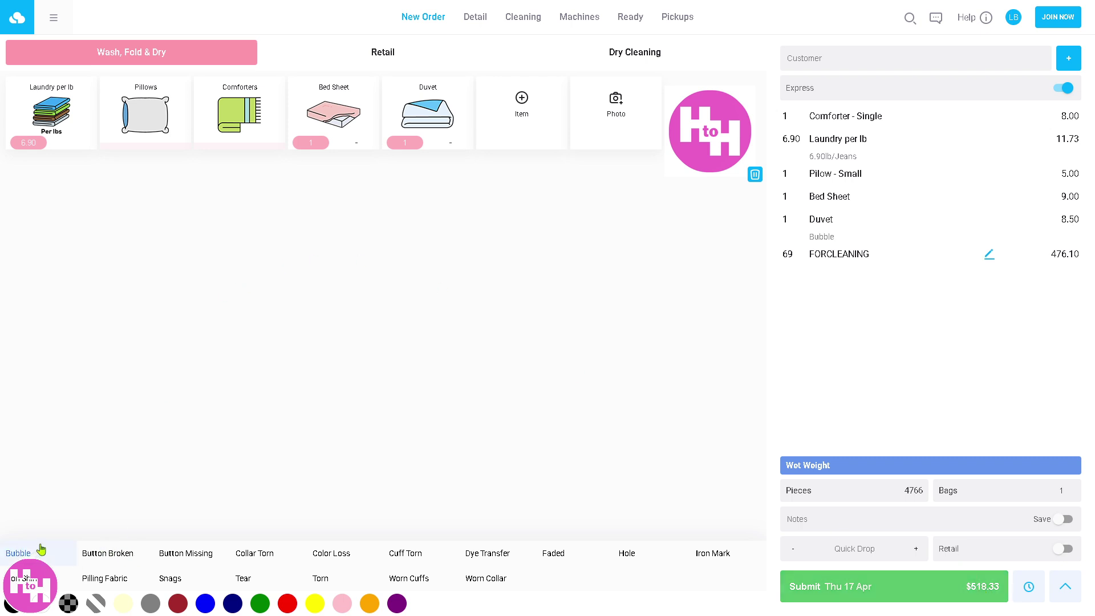
pyautogui.click(111, 558)
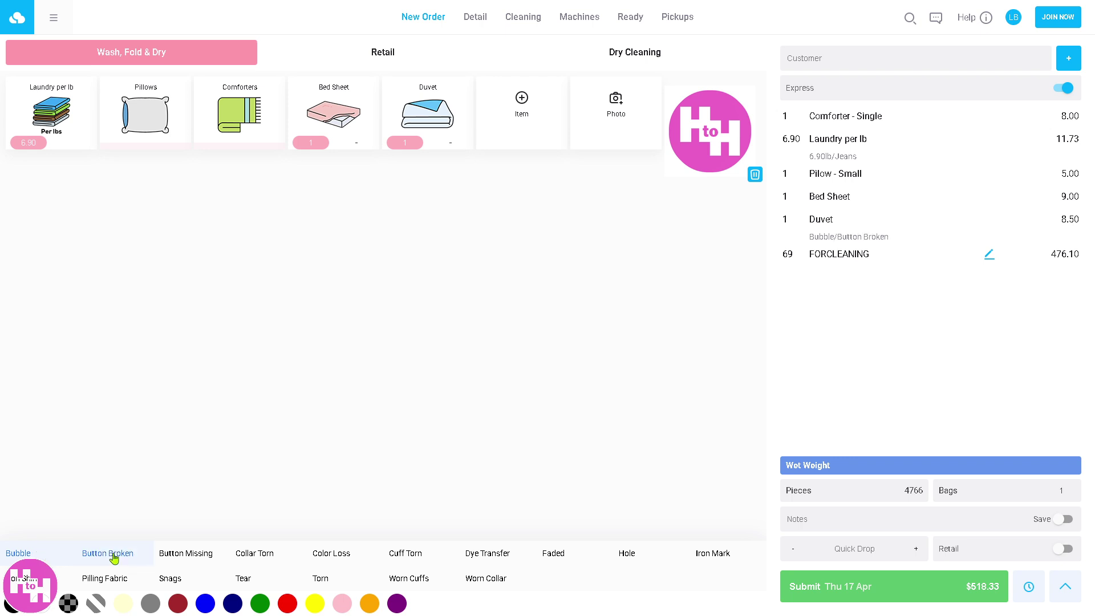
pyautogui.click(182, 558)
pyautogui.click(249, 557)
pyautogui.click(319, 558)
pyautogui.click(181, 604)
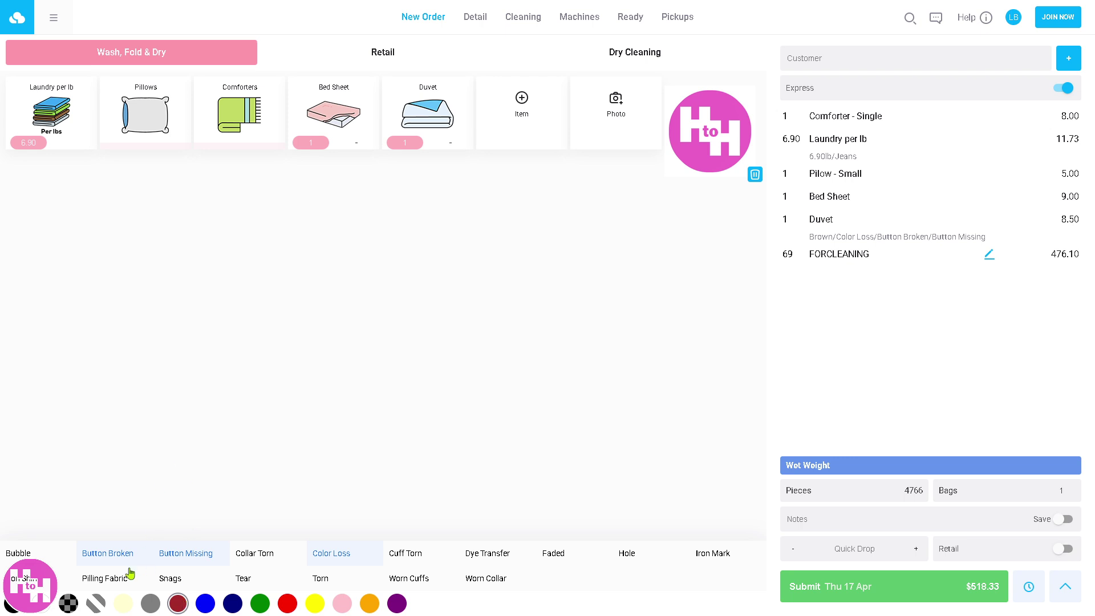
pyautogui.click(117, 579)
pyautogui.click(171, 582)
# Step: Set the duvet's second colour to purple and open the Detail orders page
pyautogui.click(341, 606)
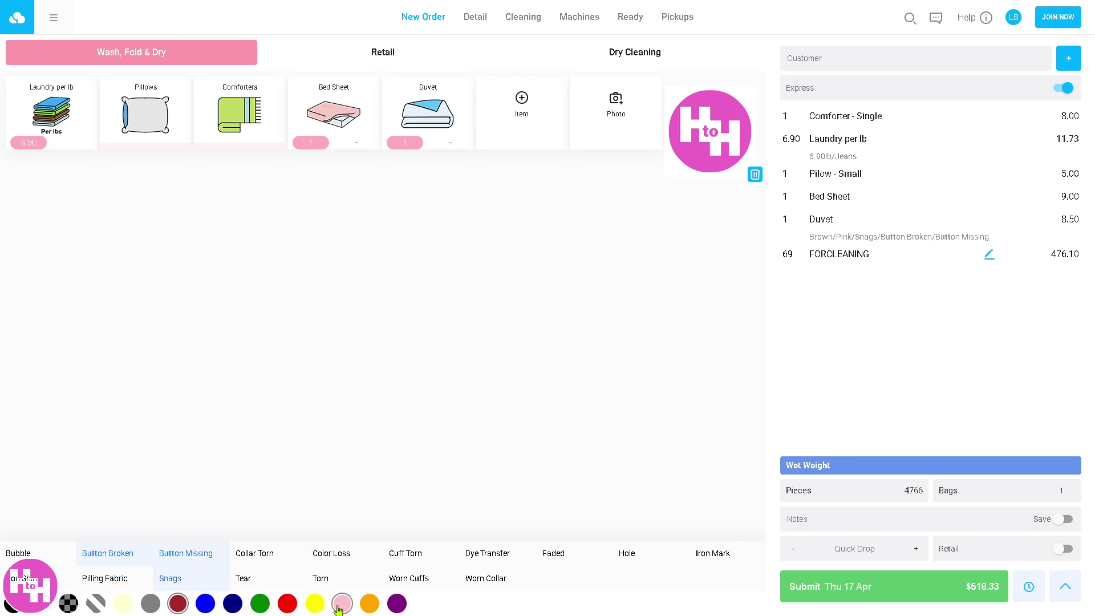
pyautogui.click(368, 607)
pyautogui.click(320, 600)
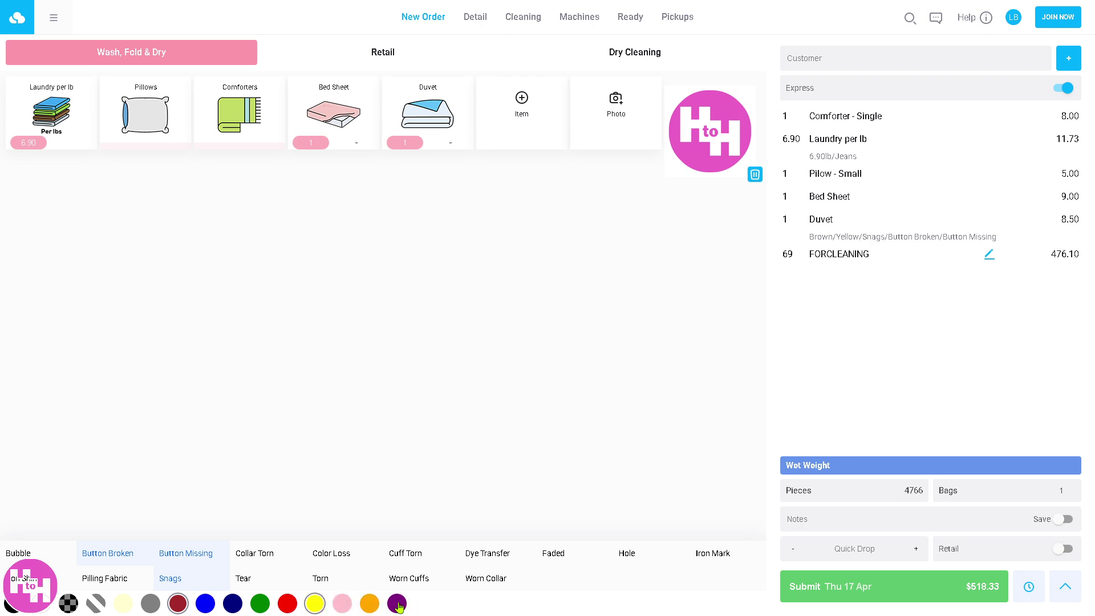
pyautogui.click(396, 605)
pyautogui.click(489, 20)
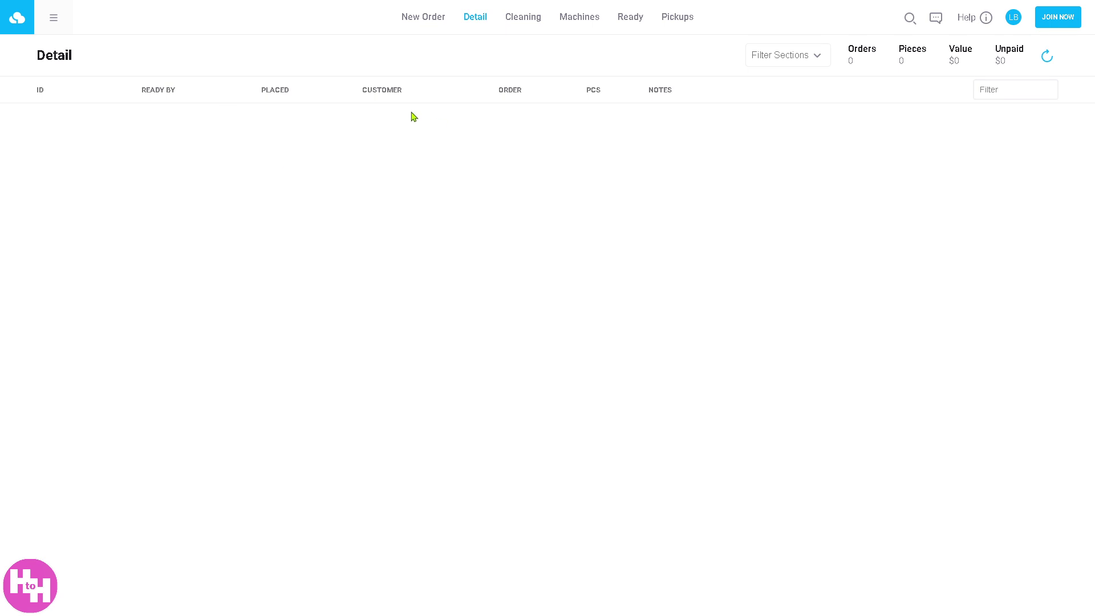
# Step: Go through the Cleaning view to the Machines board
pyautogui.click(516, 17)
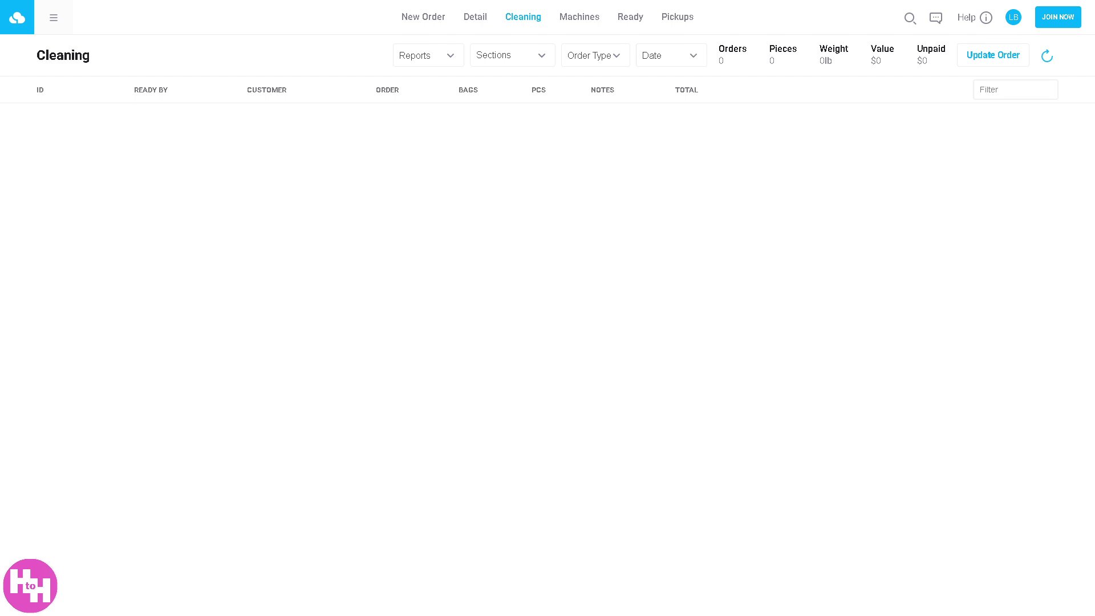
pyautogui.click(582, 20)
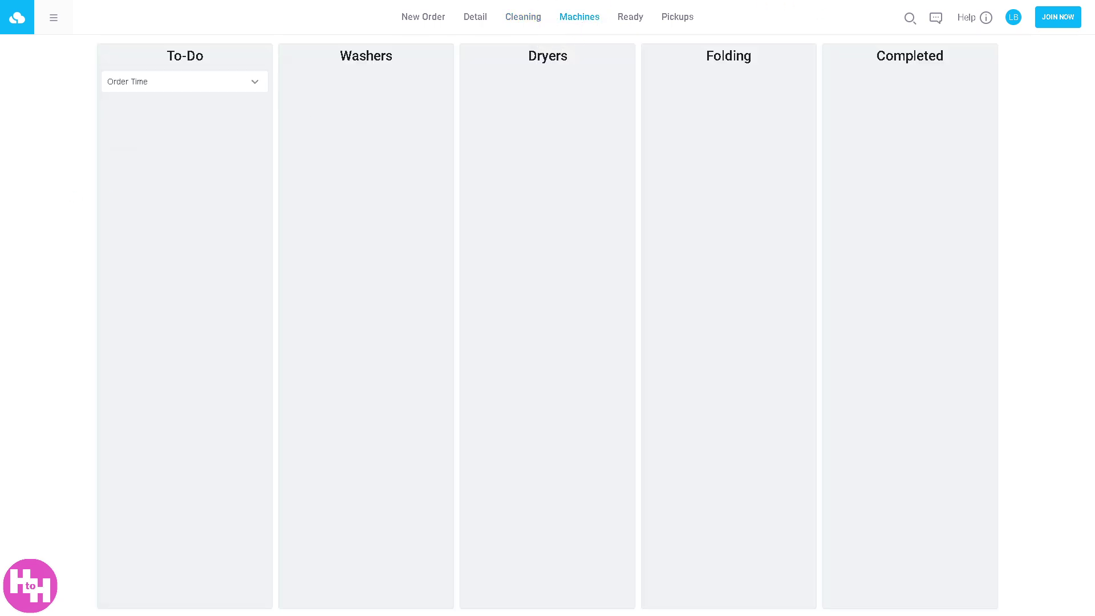
# Step: Sort the To-Do column by Due Date, then open the Ready orders page
pyautogui.click(189, 83)
pyautogui.click(179, 114)
pyautogui.click(636, 19)
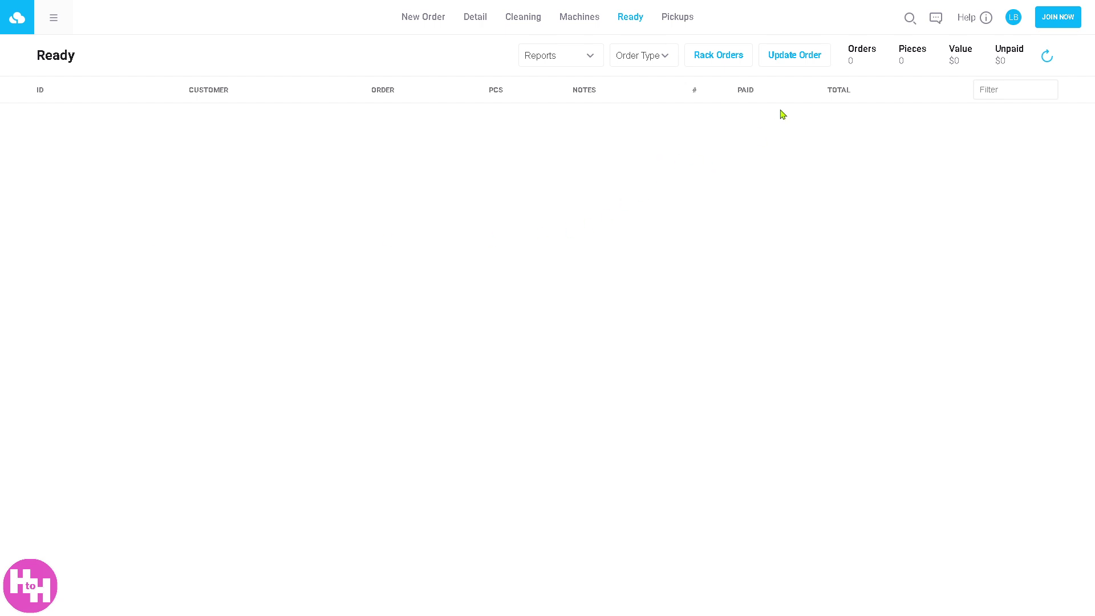
# Step: Rack order 69 on rack 6.9
pyautogui.click(728, 62)
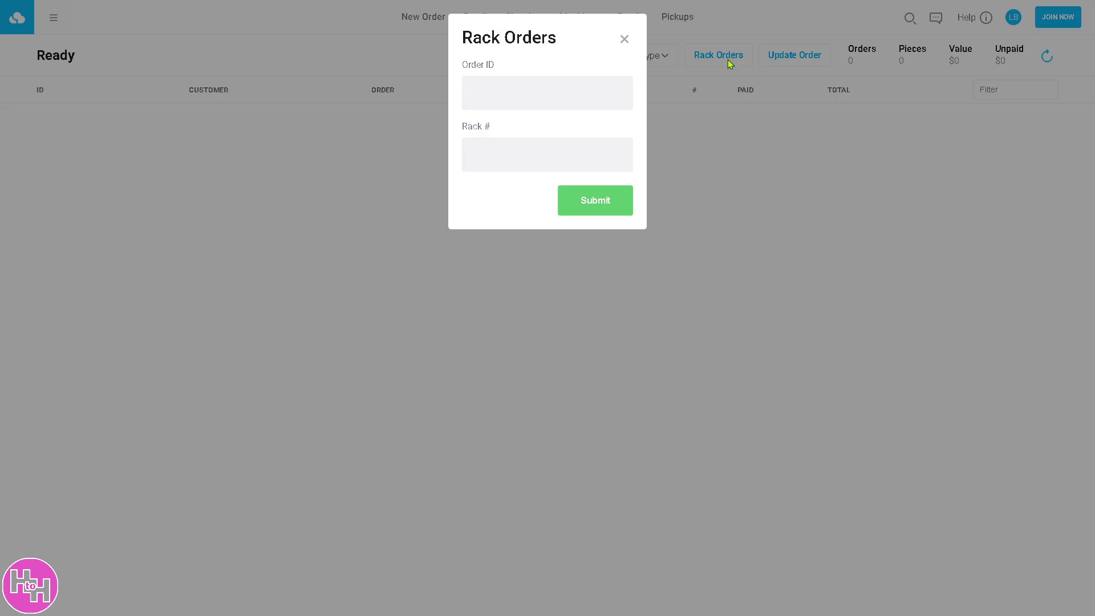
pyautogui.click(552, 93)
pyautogui.write('69')
pyautogui.press('Tab')
pyautogui.write('6.9')
pyautogui.click(606, 206)
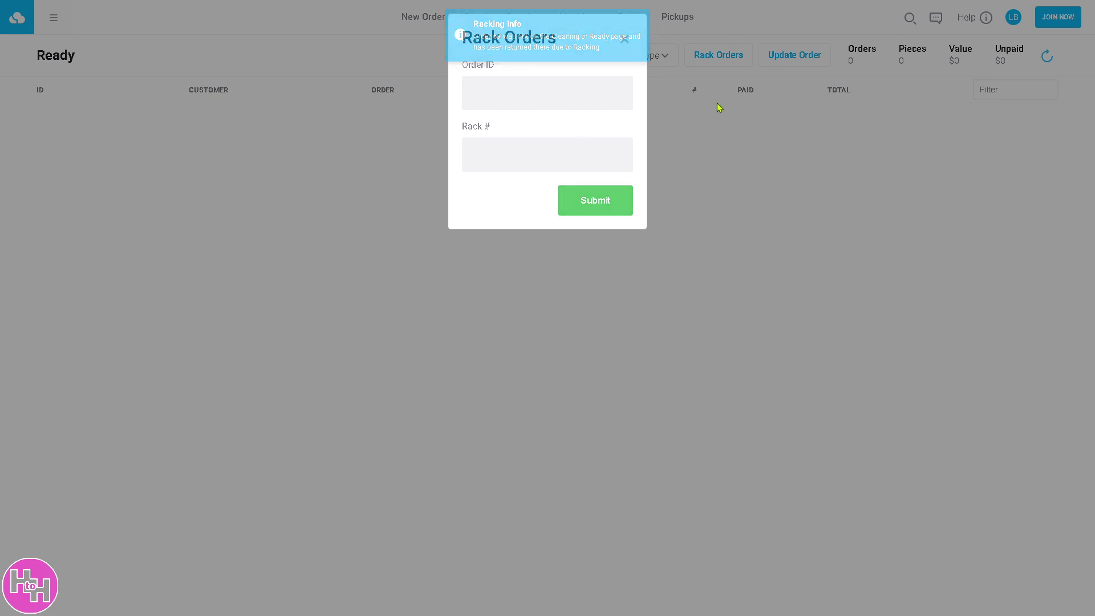
pyautogui.click(624, 39)
# Step: Mark order 69 completed as Already paid with the note 'How to use CLEANCLOUD'
pyautogui.click(781, 56)
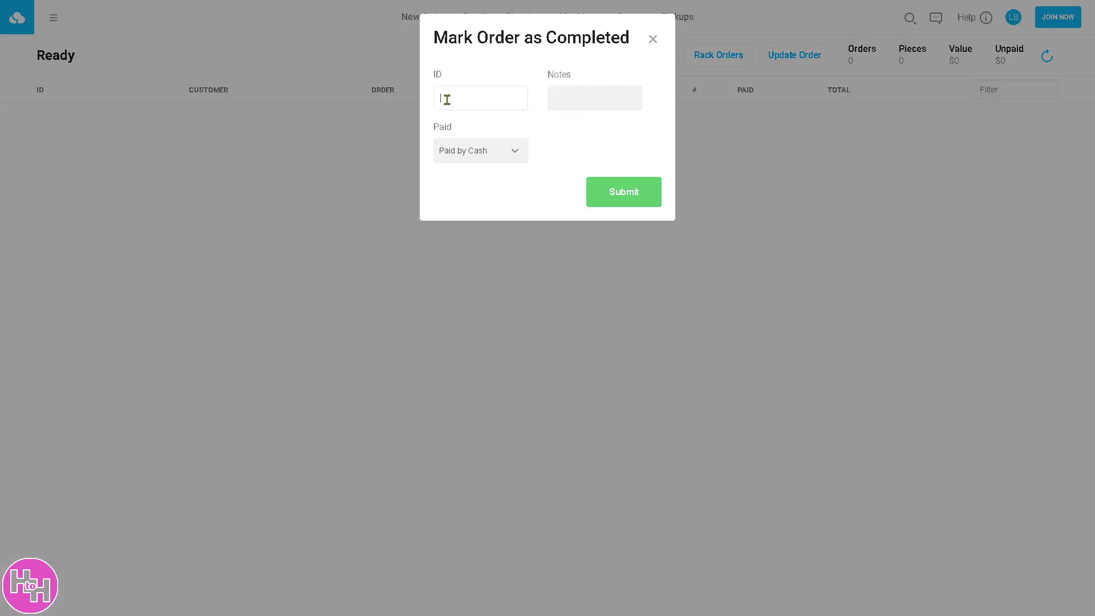
pyautogui.write('69')
pyautogui.click(589, 101)
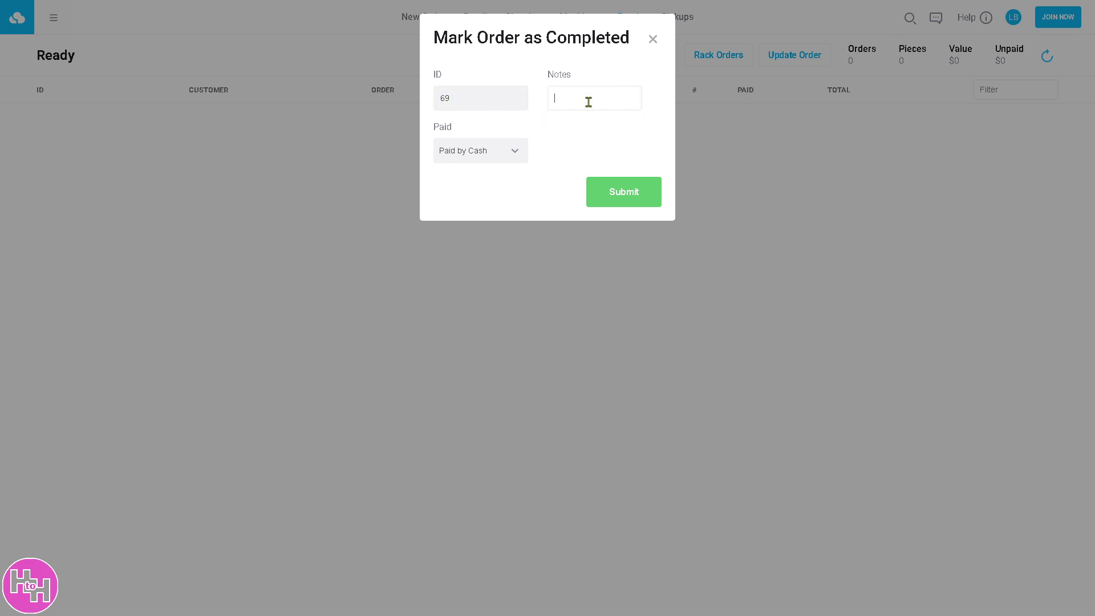
pyautogui.write('How to use CLE')
pyautogui.write('ANCL')
pyautogui.write('OUD')
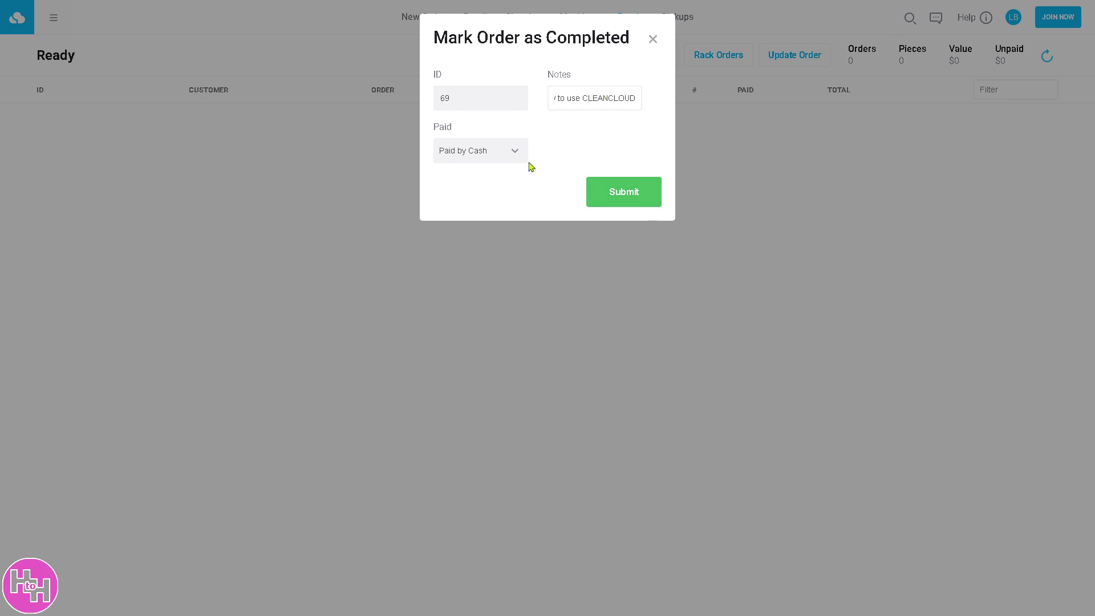
pyautogui.click(524, 160)
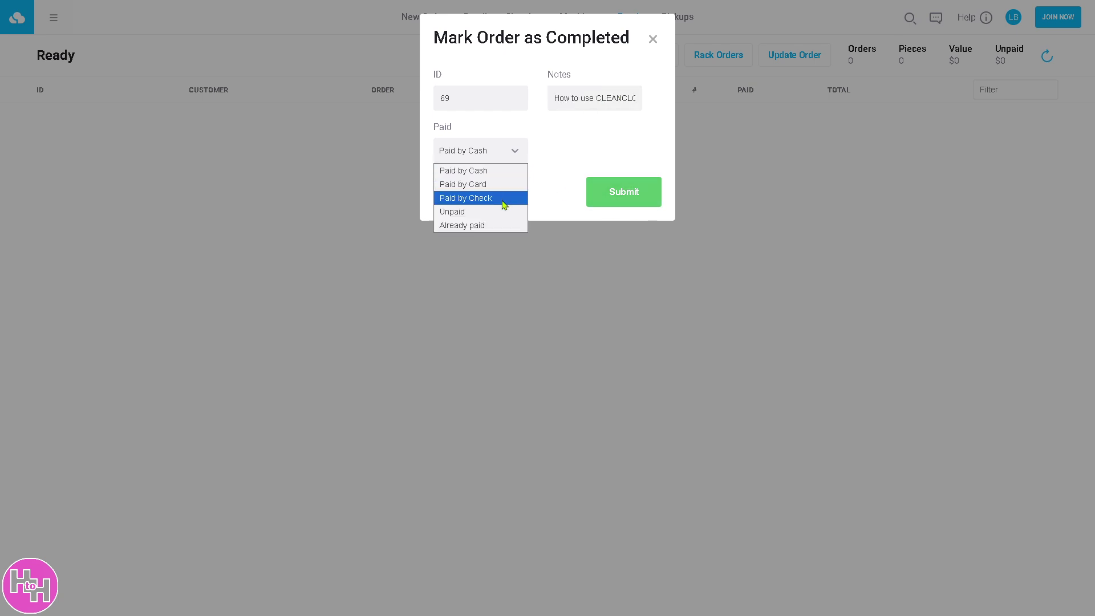
pyautogui.click(506, 224)
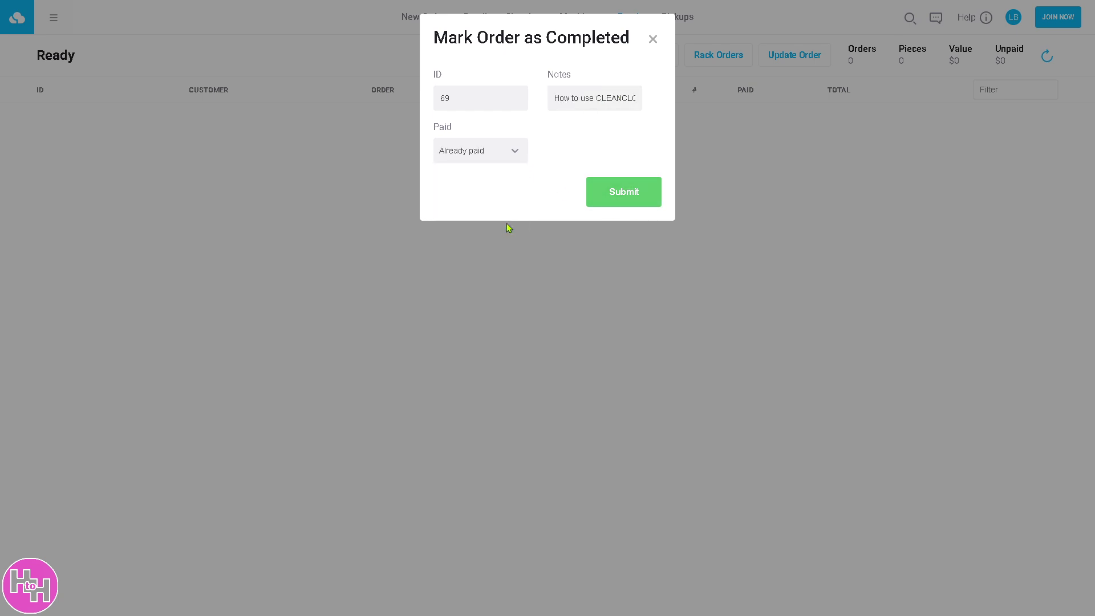
pyautogui.click(612, 200)
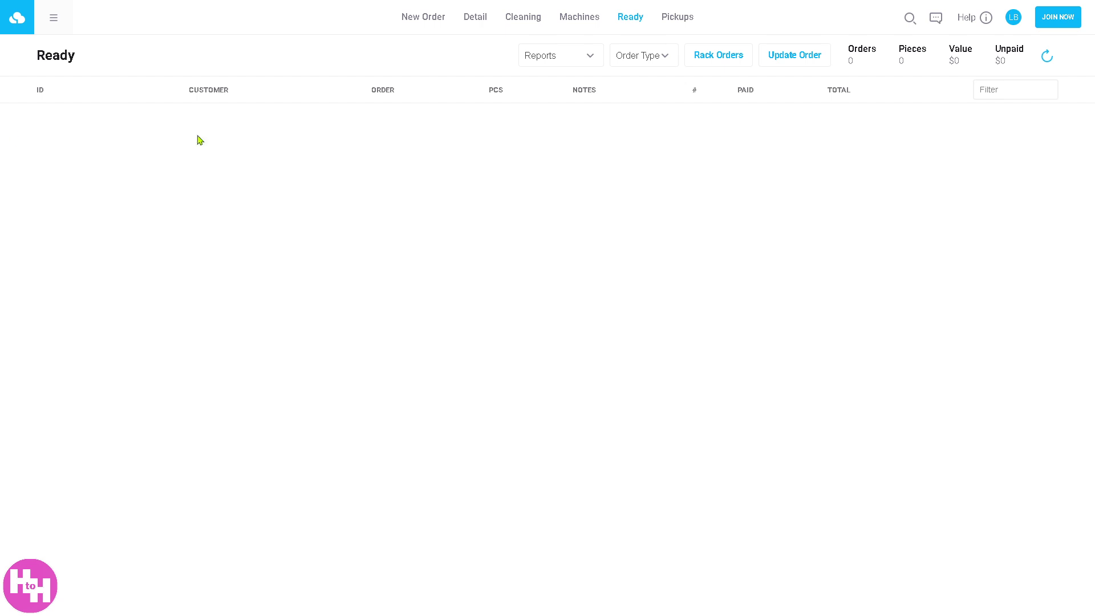
# Step: Switch to the Pickups page, which shows no pickups, and bring up the side menu
pyautogui.click(678, 19)
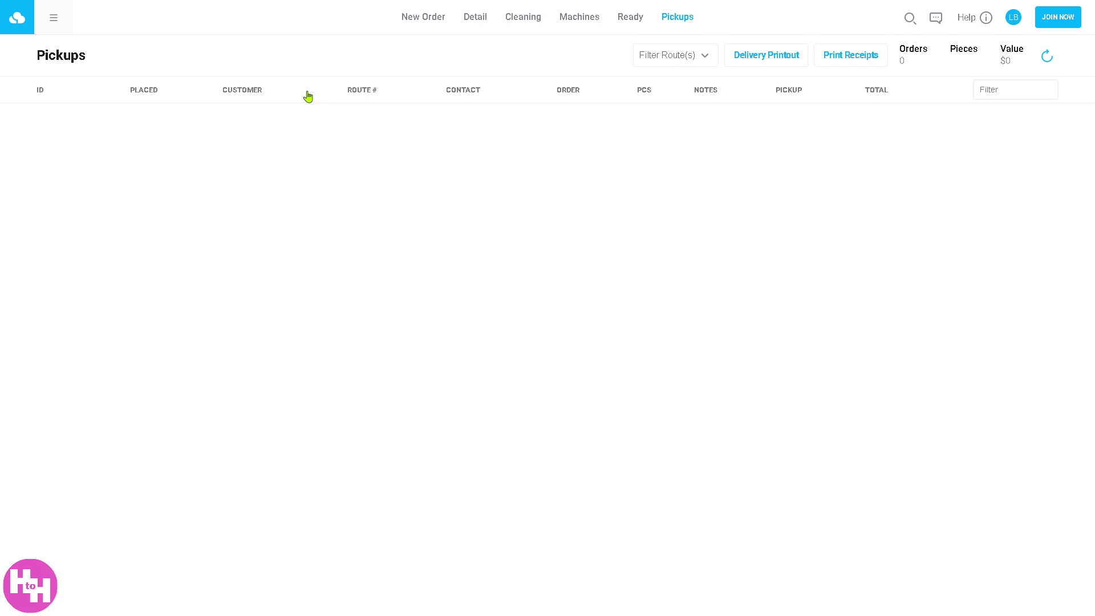
pyautogui.click(54, 23)
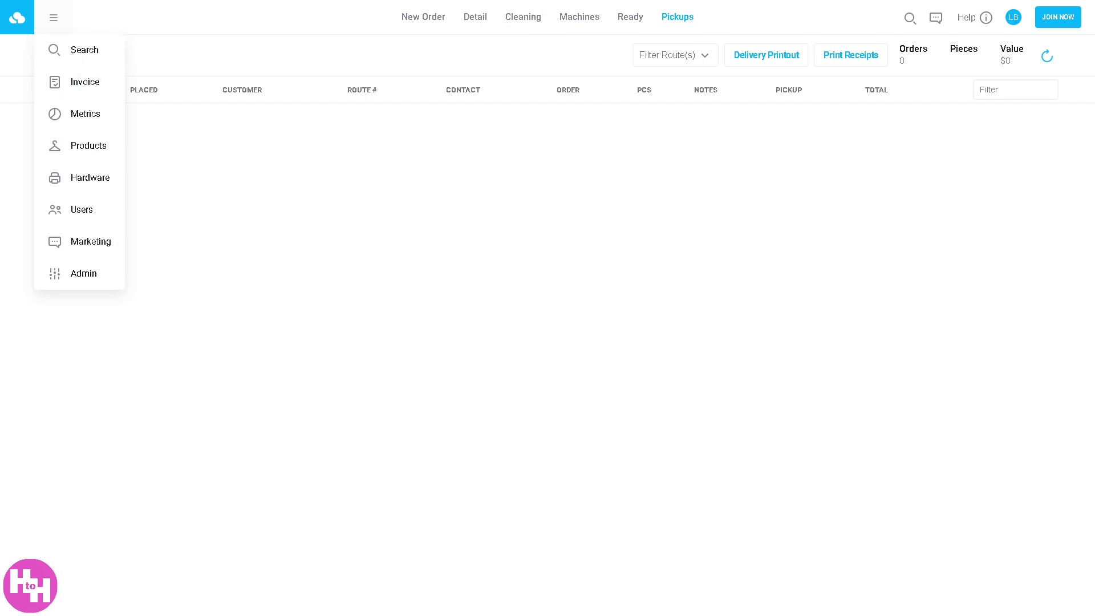
pyautogui.click(81, 83)
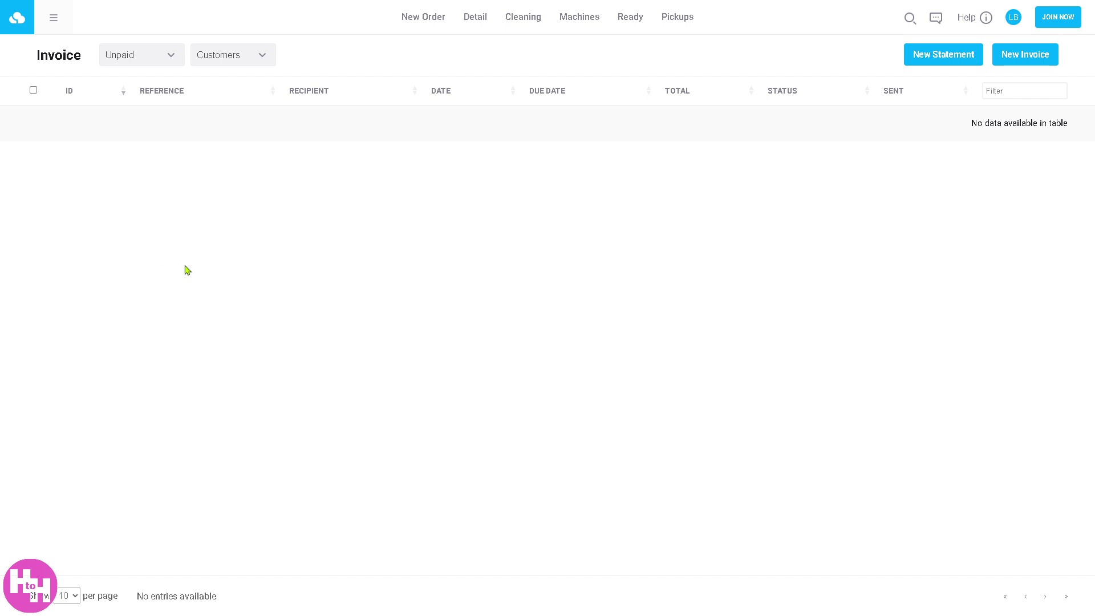
pyautogui.click(1010, 59)
pyautogui.click(72, 103)
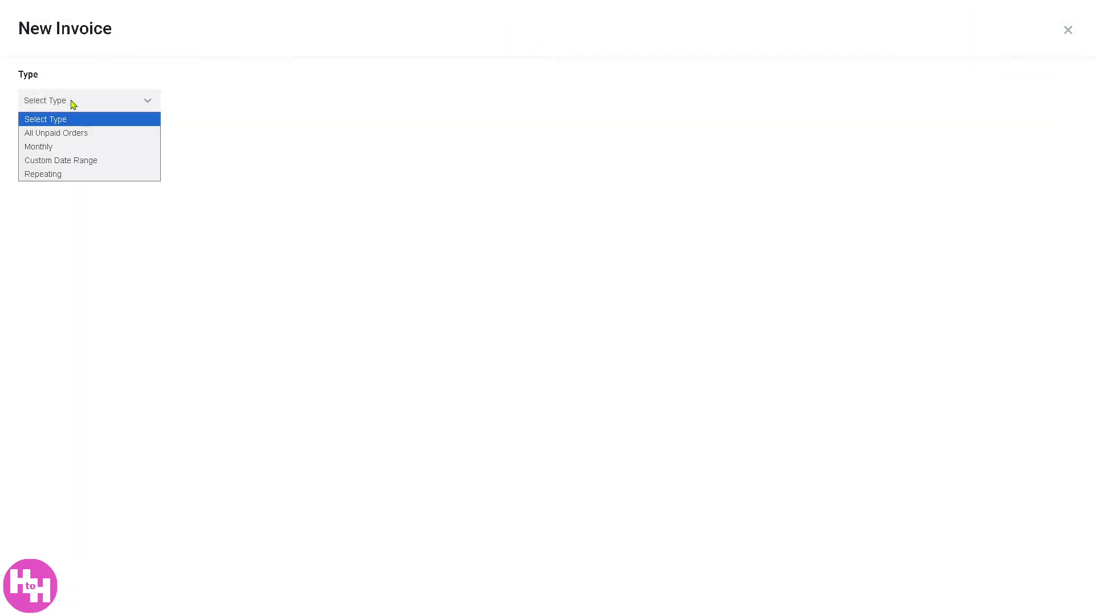
pyautogui.click(98, 135)
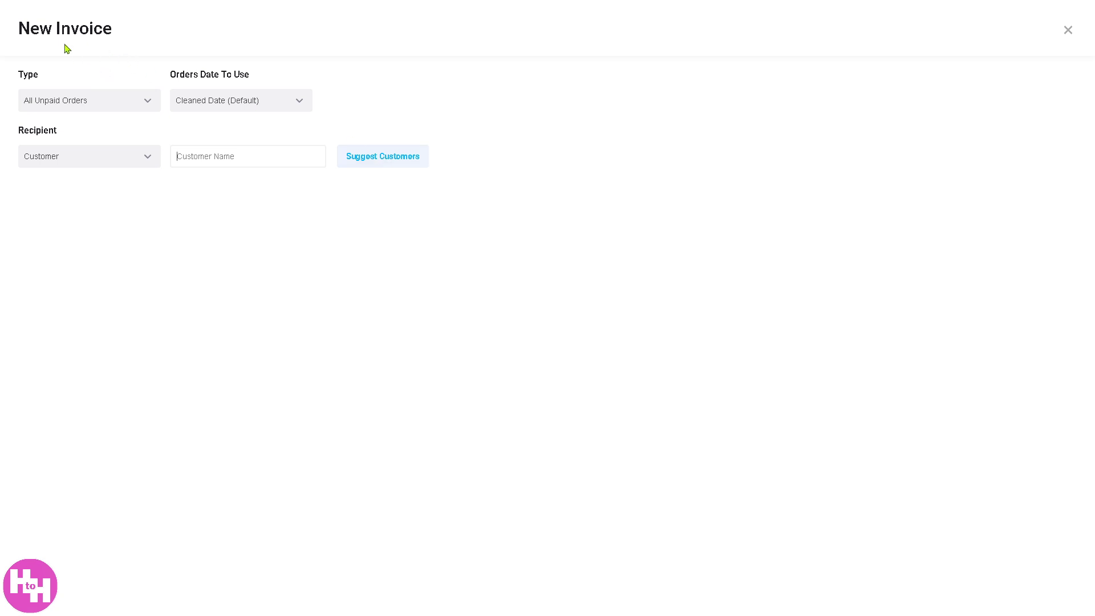
pyautogui.click(1068, 29)
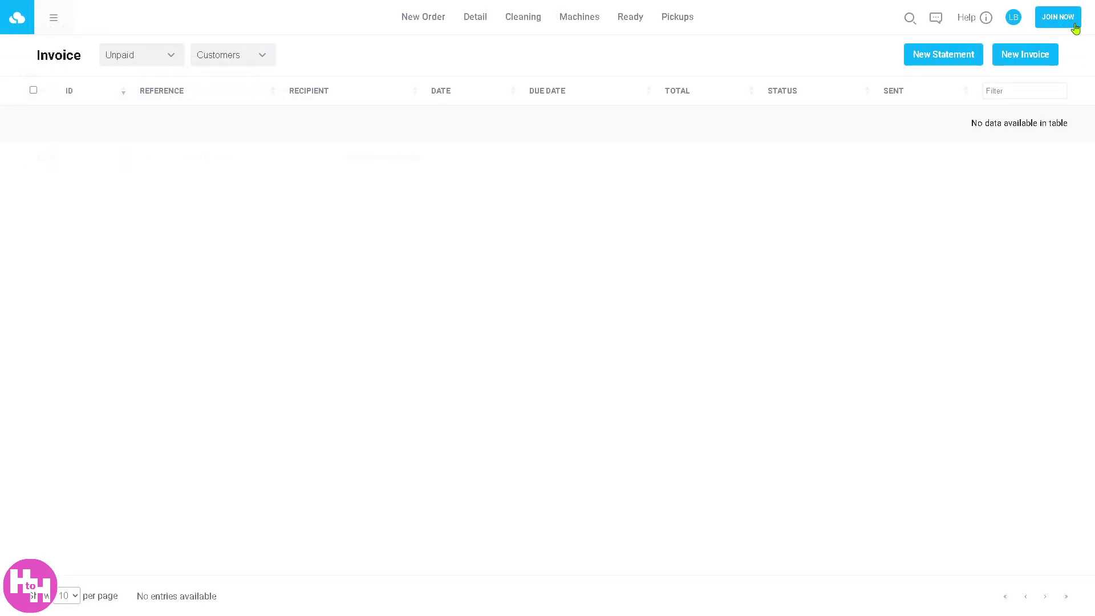
pyautogui.click(942, 57)
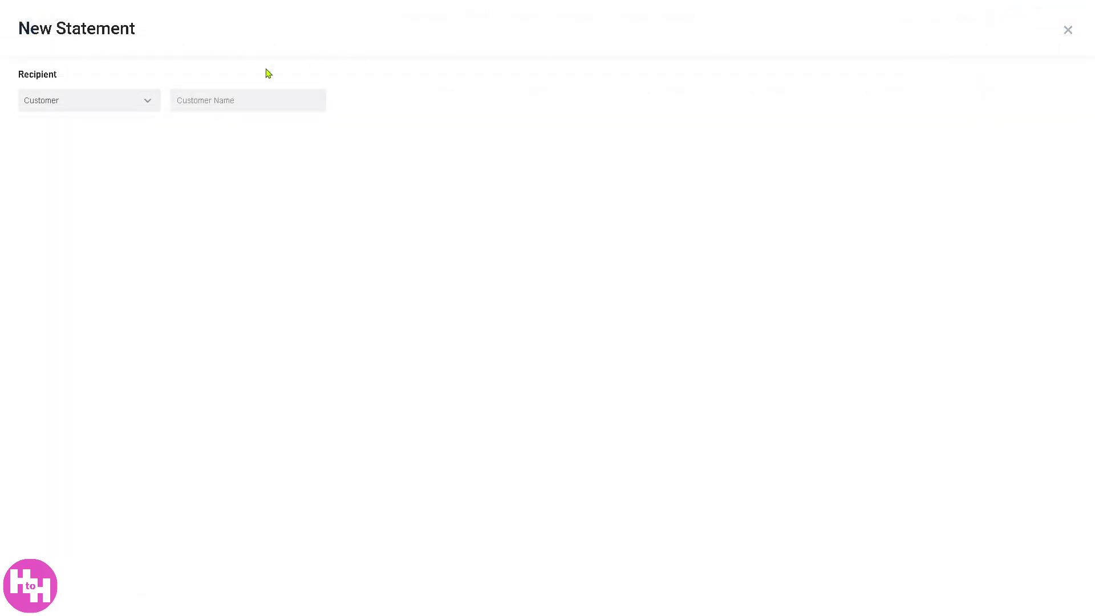
pyautogui.click(144, 107)
pyautogui.click(127, 135)
pyautogui.click(264, 111)
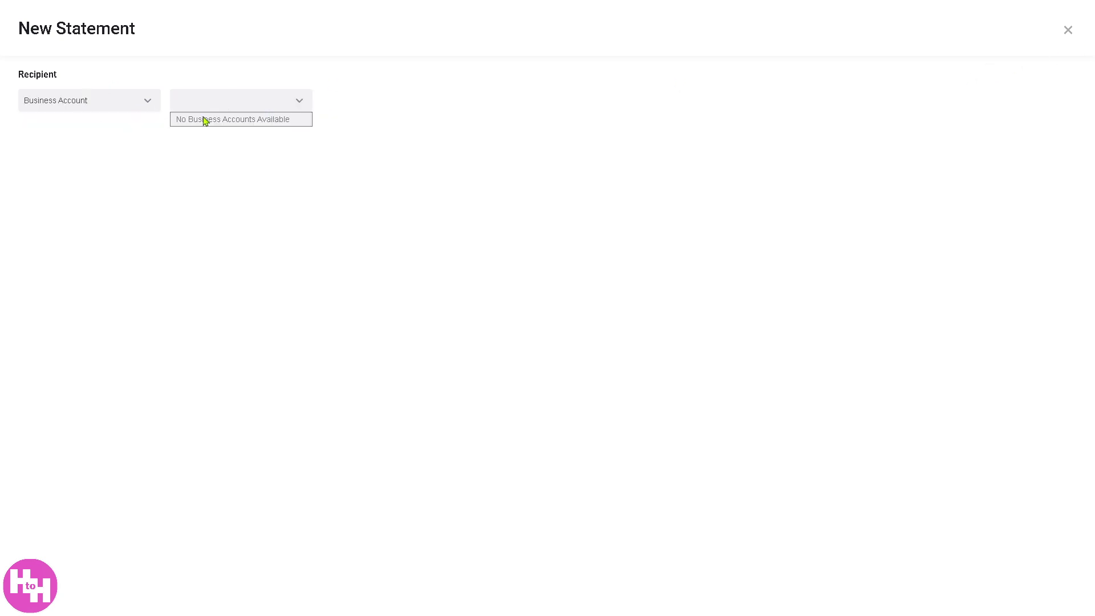
pyautogui.click(1068, 29)
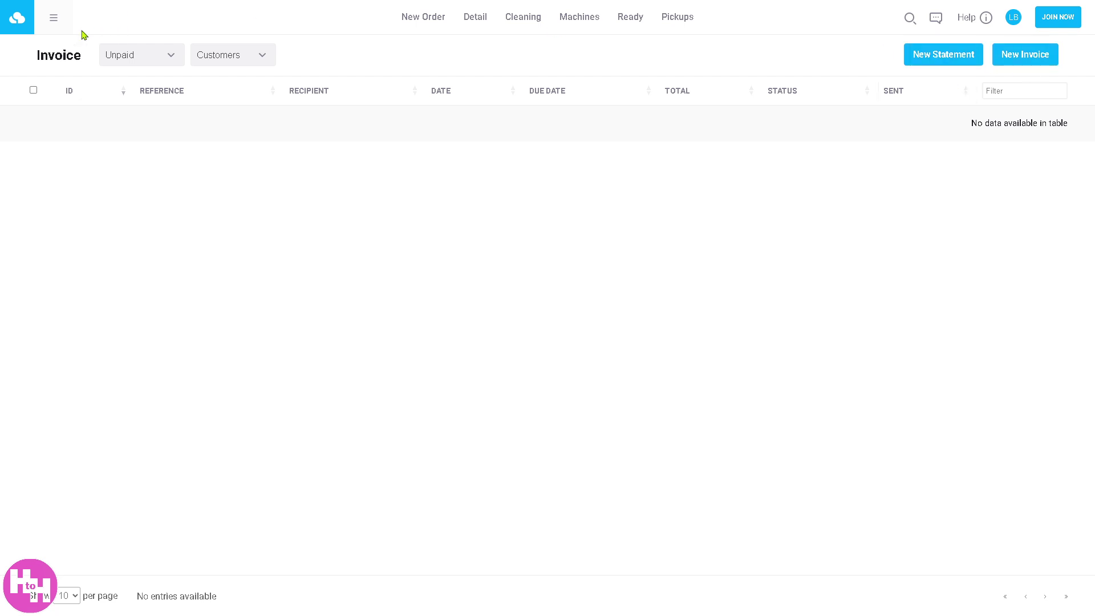
# Step: Go to the Metrics page from the side navigation menu
pyautogui.click(53, 22)
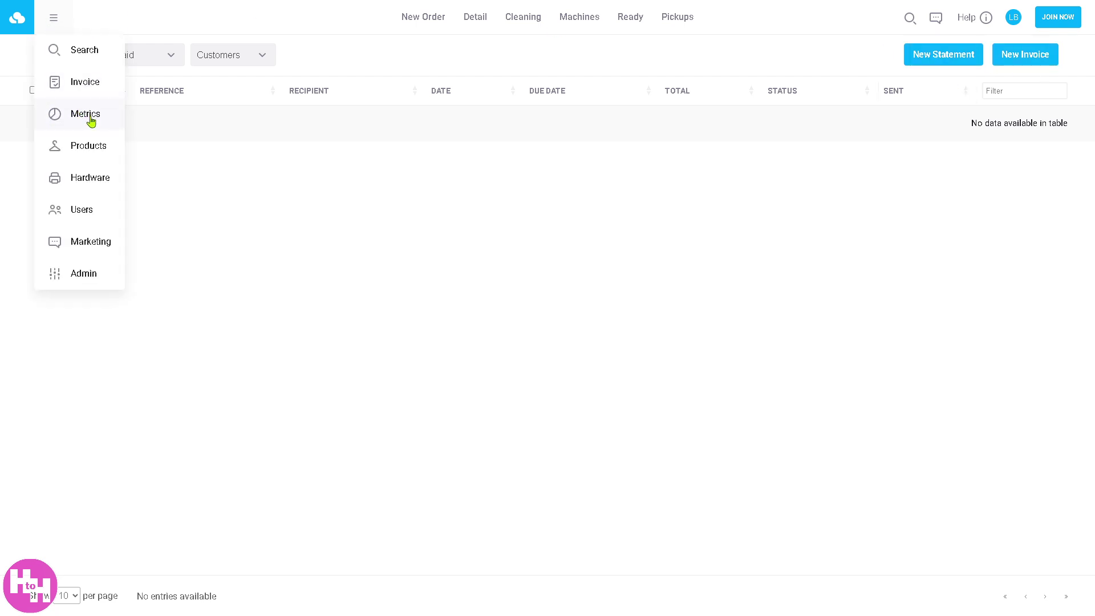
pyautogui.click(90, 118)
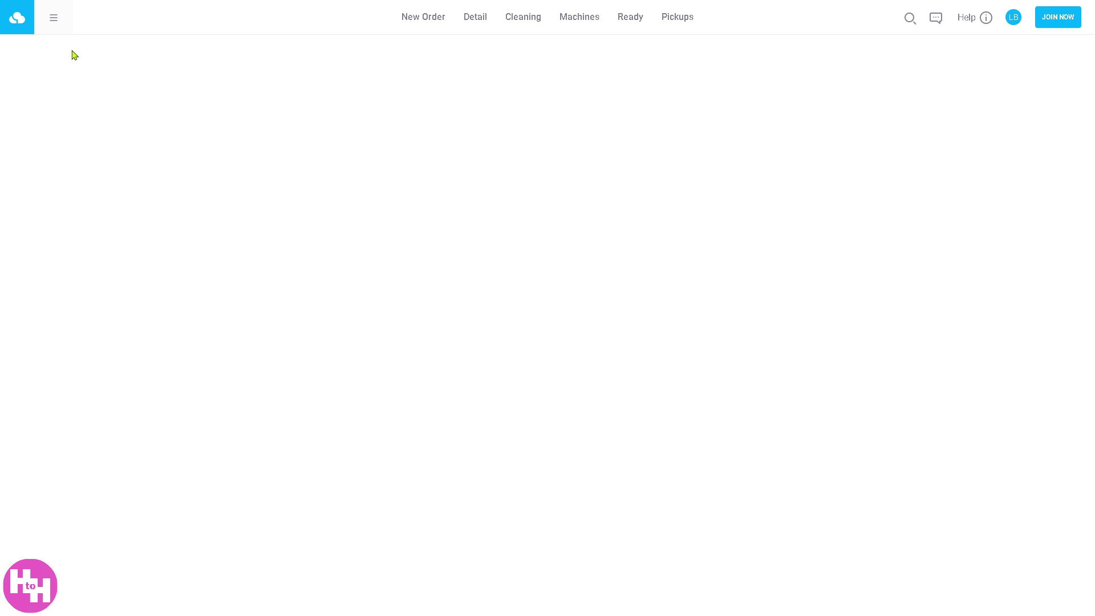
# Step: Start a new product in the Products list and name it 'How to use CLEANCLOUD'
pyautogui.click(55, 25)
pyautogui.click(89, 152)
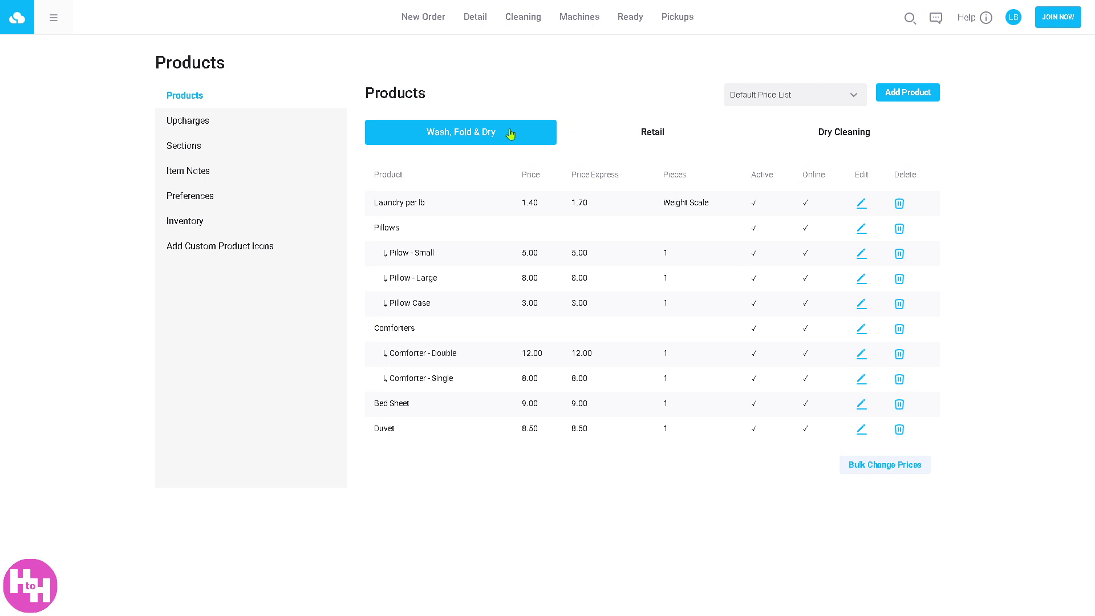
pyautogui.click(902, 94)
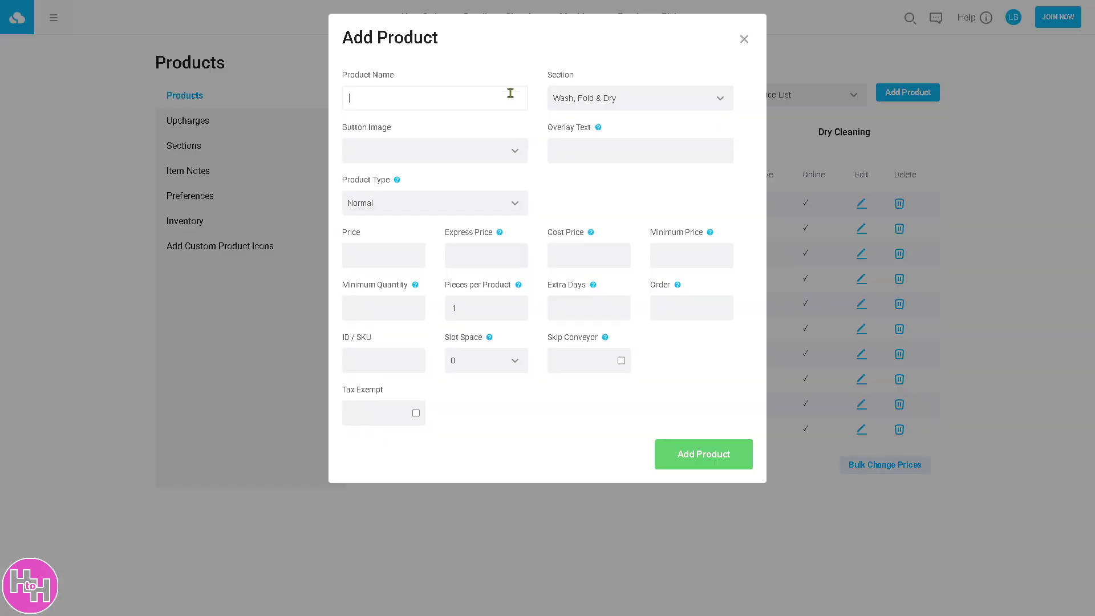
pyautogui.write('Select')
pyautogui.hotkey('ctrl', 'a')
pyautogui.write('How to use CLEANCLOUD')
# Step: Give the product the Tide Free and Gentle image and the Normal product type
pyautogui.click(481, 159)
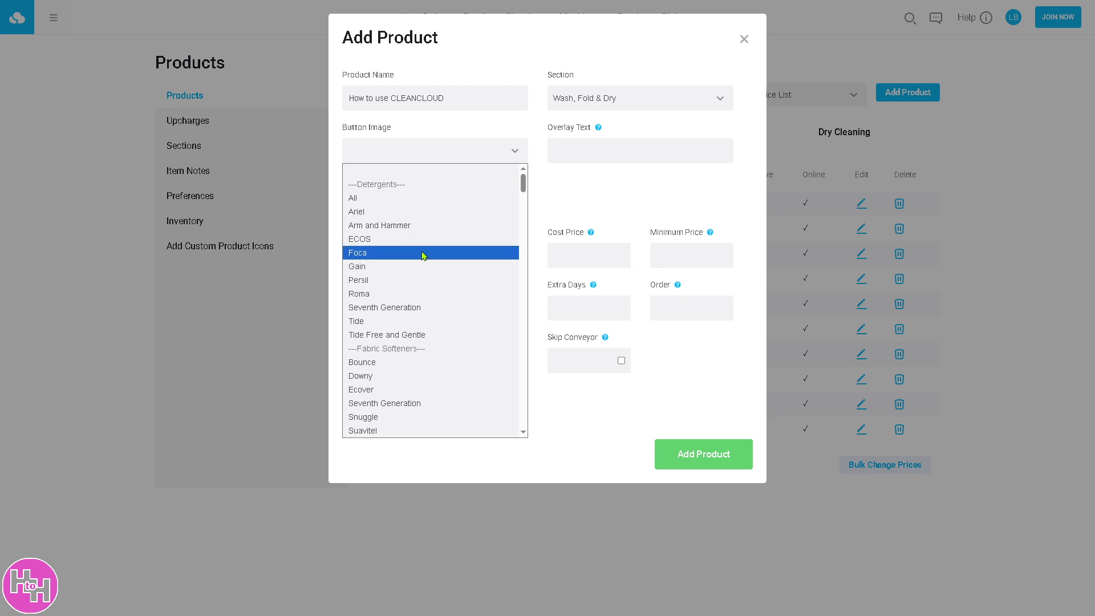
pyautogui.click(440, 336)
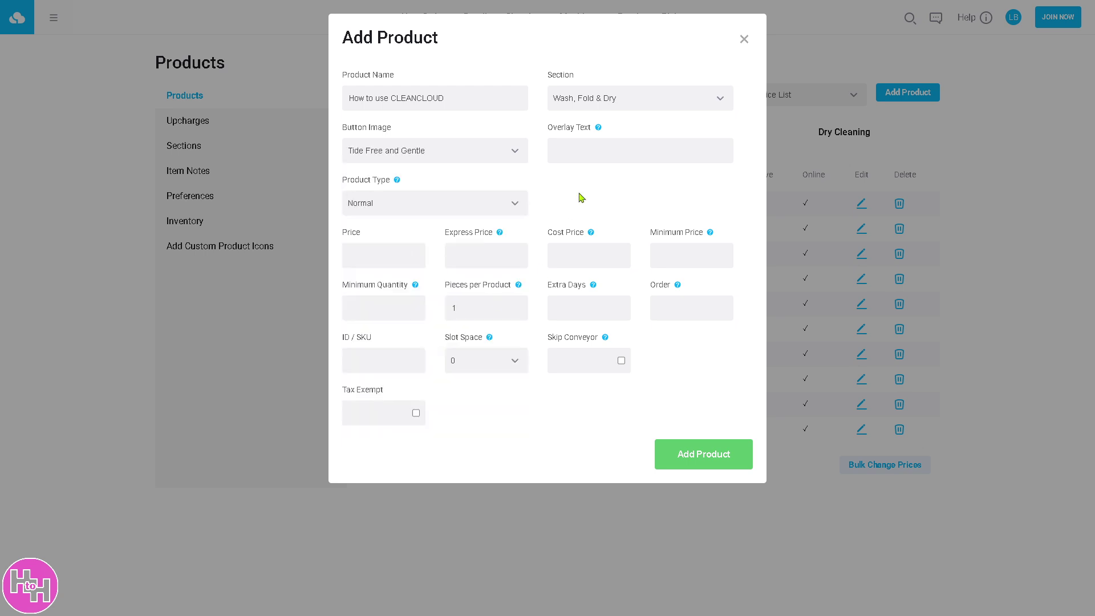
pyautogui.click(594, 139)
pyautogui.click(417, 211)
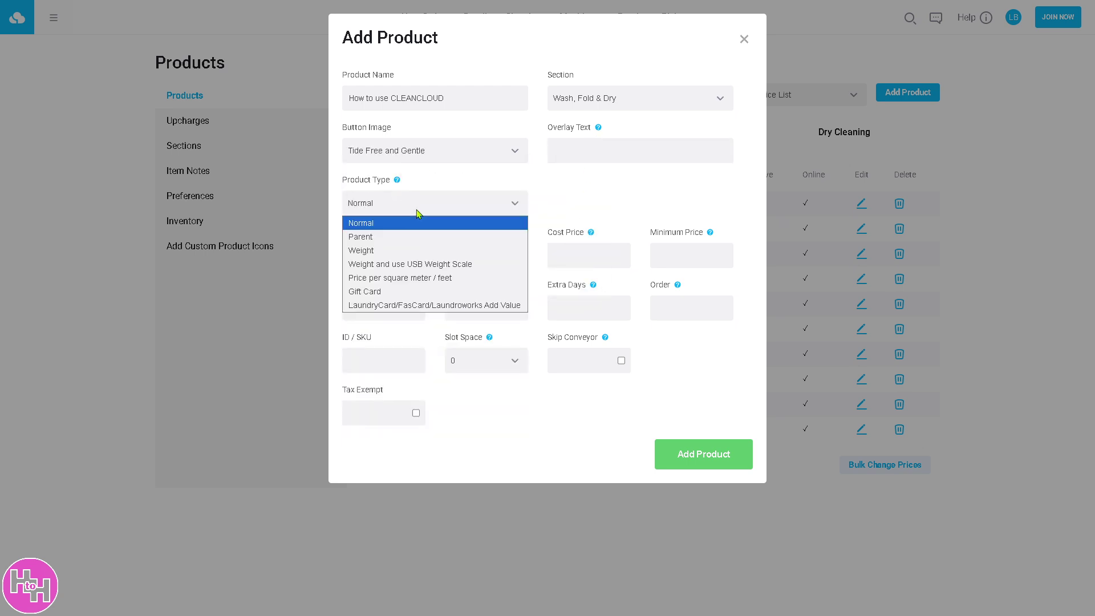
pyautogui.click(440, 305)
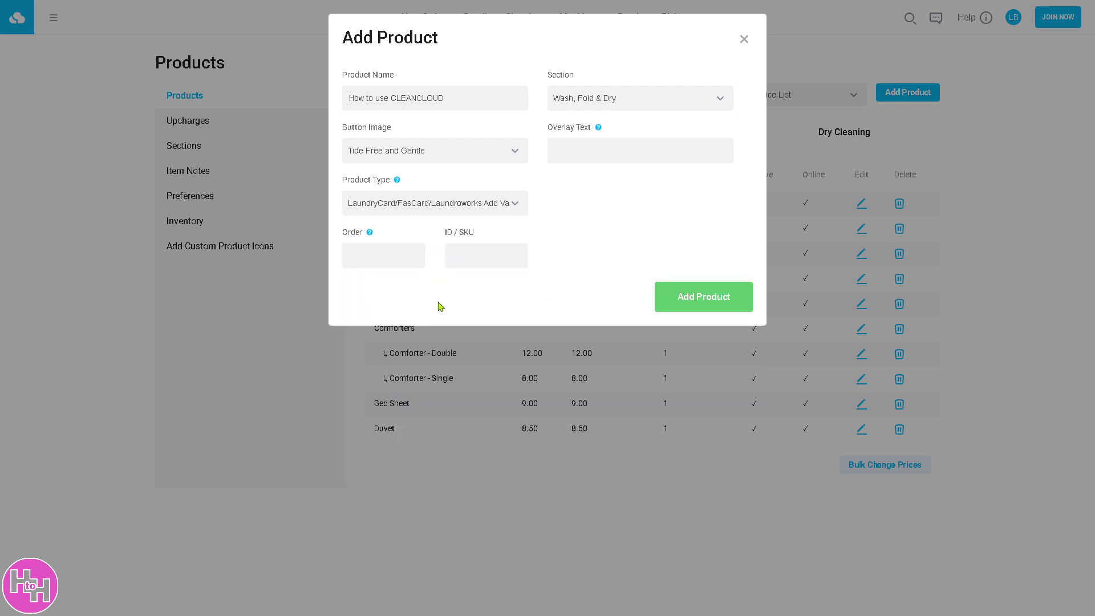
pyautogui.click(429, 214)
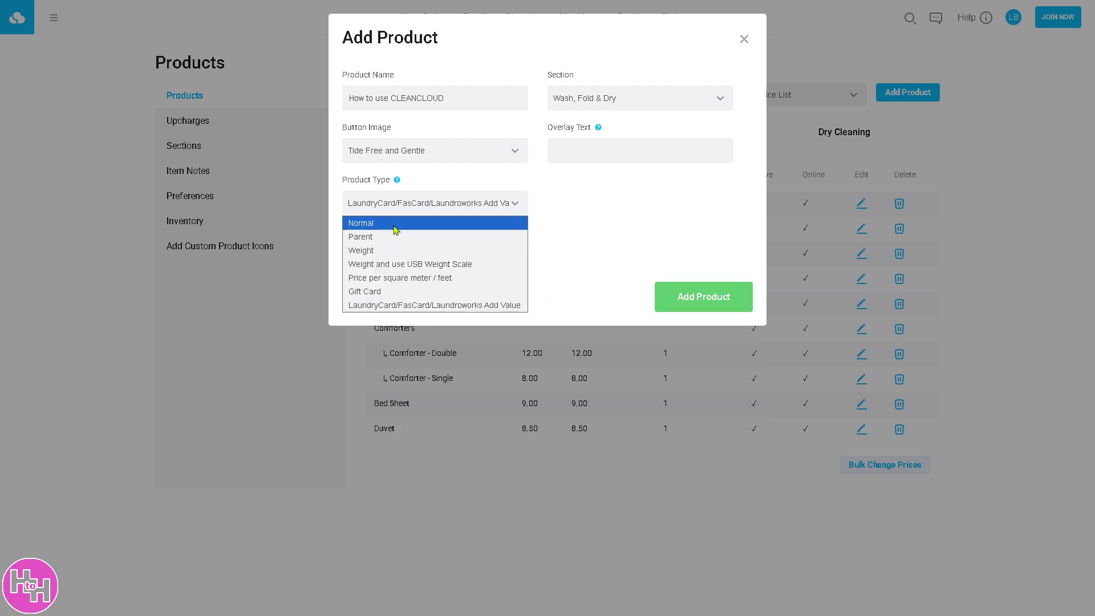
pyautogui.click(391, 219)
# Step: Set the price to 6.9 and express price to 69, then save the product
pyautogui.click(397, 256)
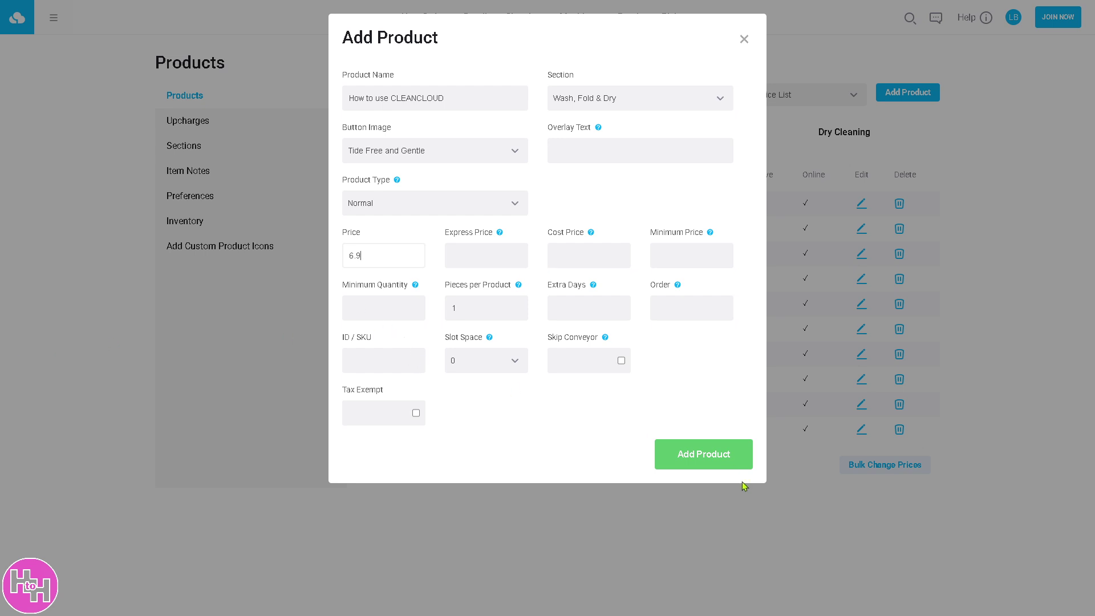
pyautogui.click(719, 464)
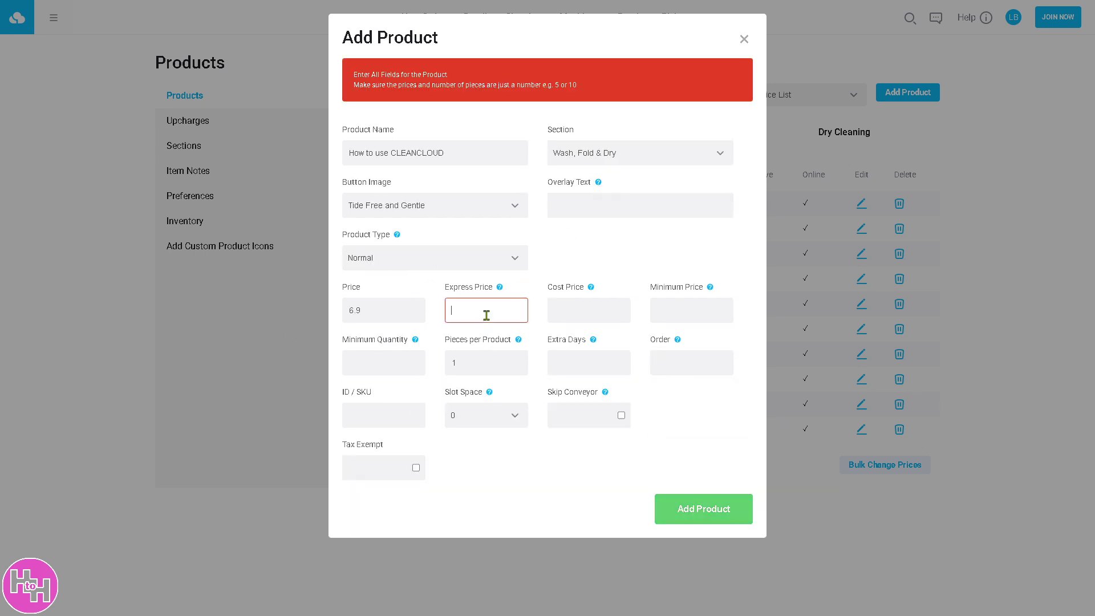
pyautogui.click(692, 513)
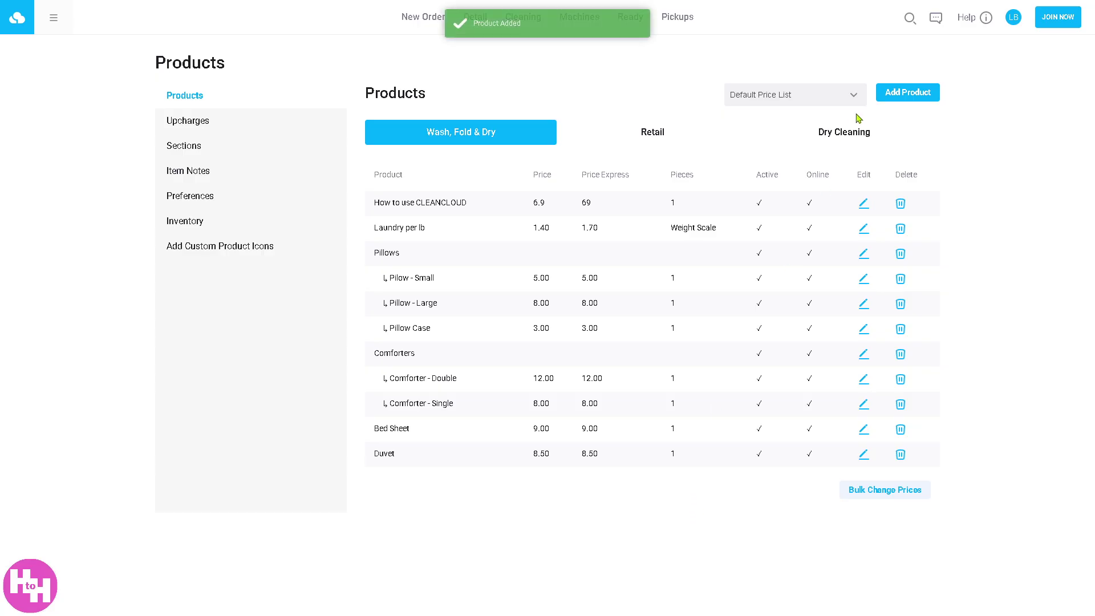
# Step: Start a new price list from the price list menu, then discard it without saving
pyautogui.moveTo(467, 203); pyautogui.dragTo(360, 205)
pyautogui.click(799, 97)
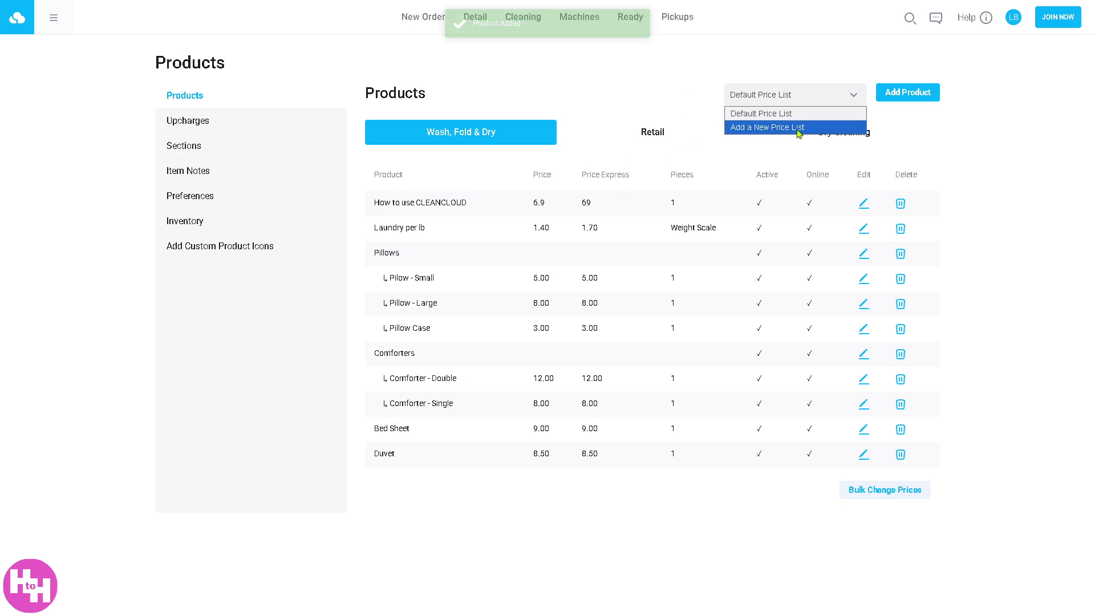
pyautogui.click(798, 128)
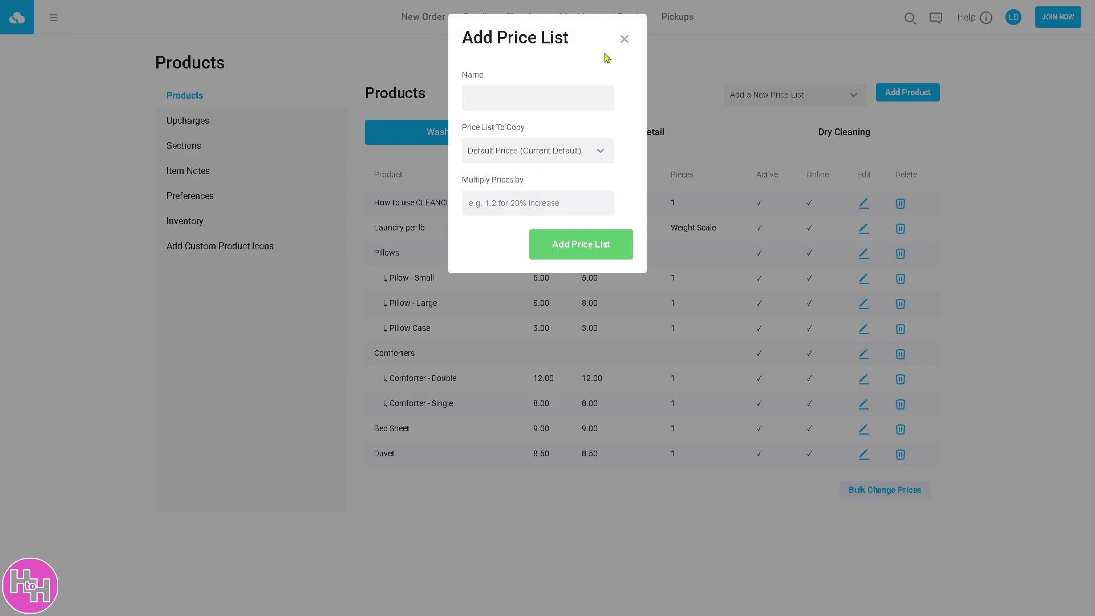
pyautogui.click(623, 40)
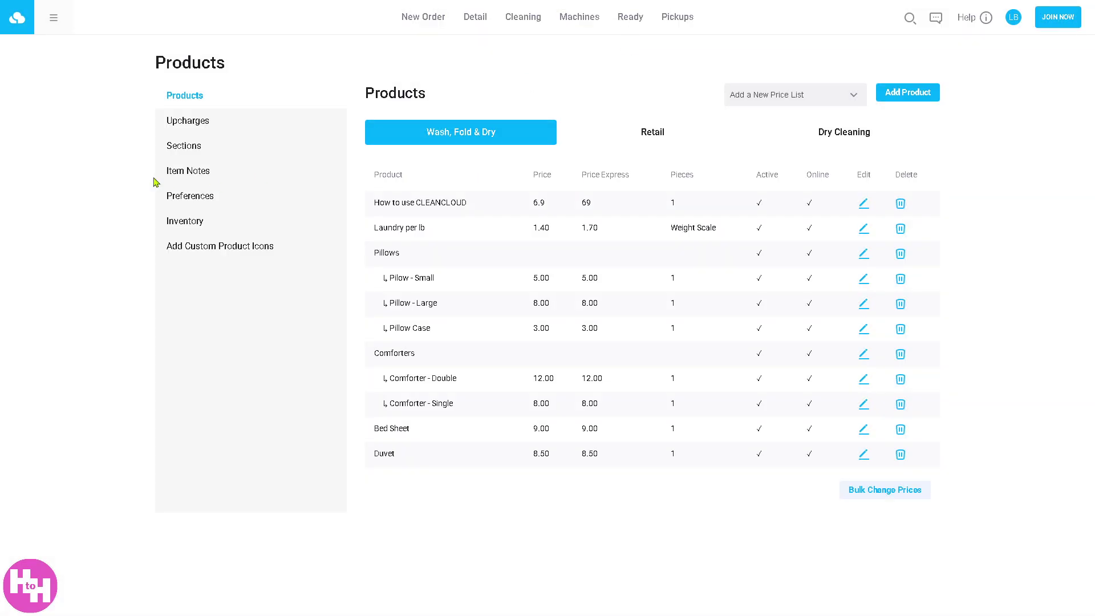
# Step: Go to the Hardware settings from the main navigation menu
pyautogui.click(54, 18)
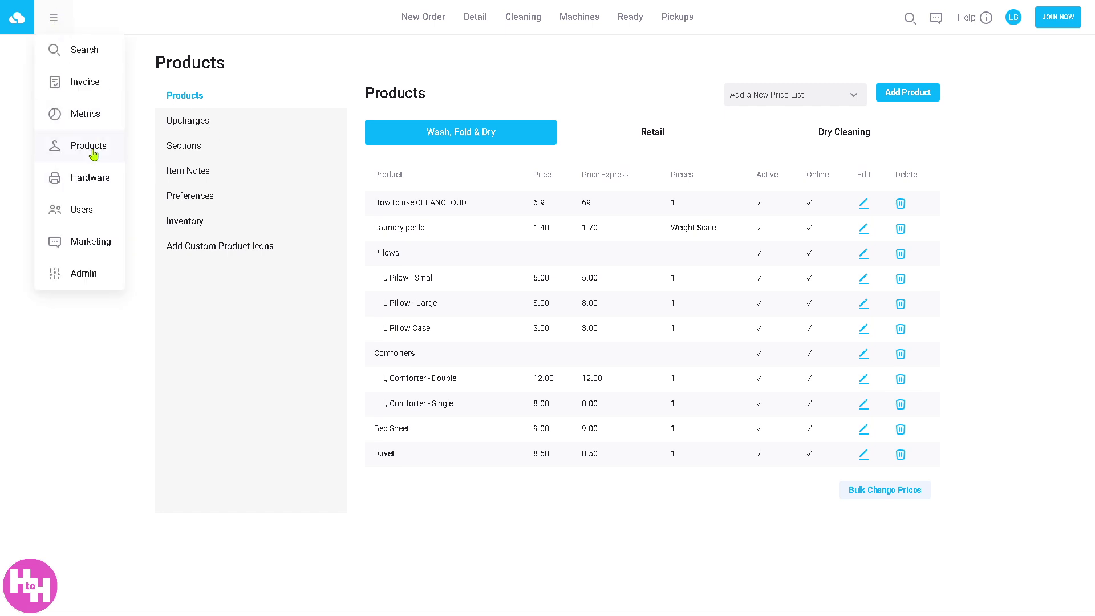
pyautogui.click(90, 151)
pyautogui.click(54, 19)
pyautogui.click(87, 178)
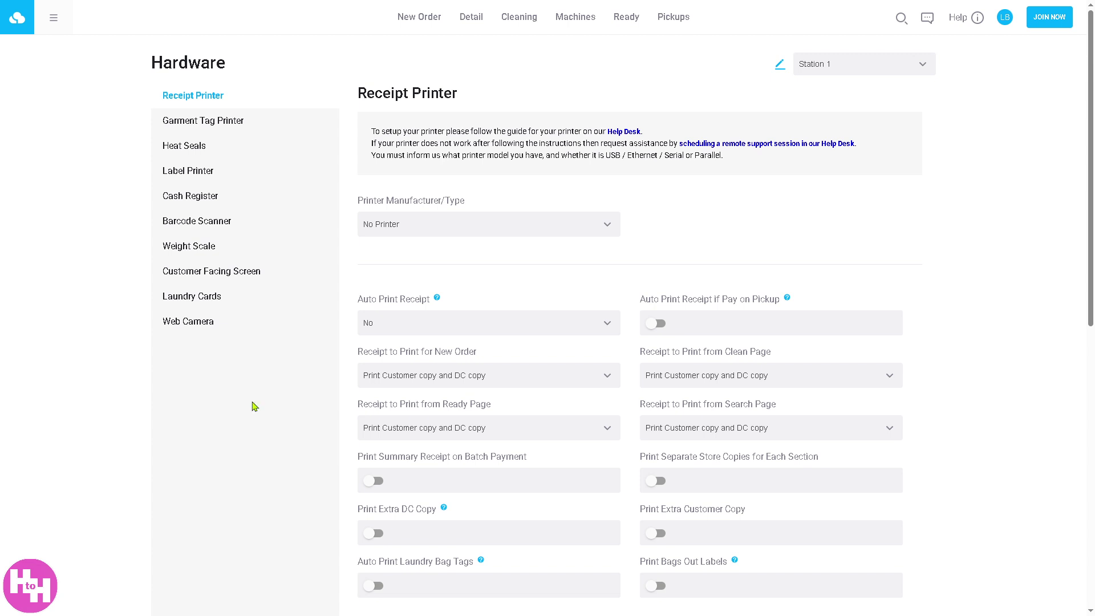
# Step: View each device section, Garment Tag Printer through Web Camera, in turn
pyautogui.click(219, 124)
pyautogui.click(192, 149)
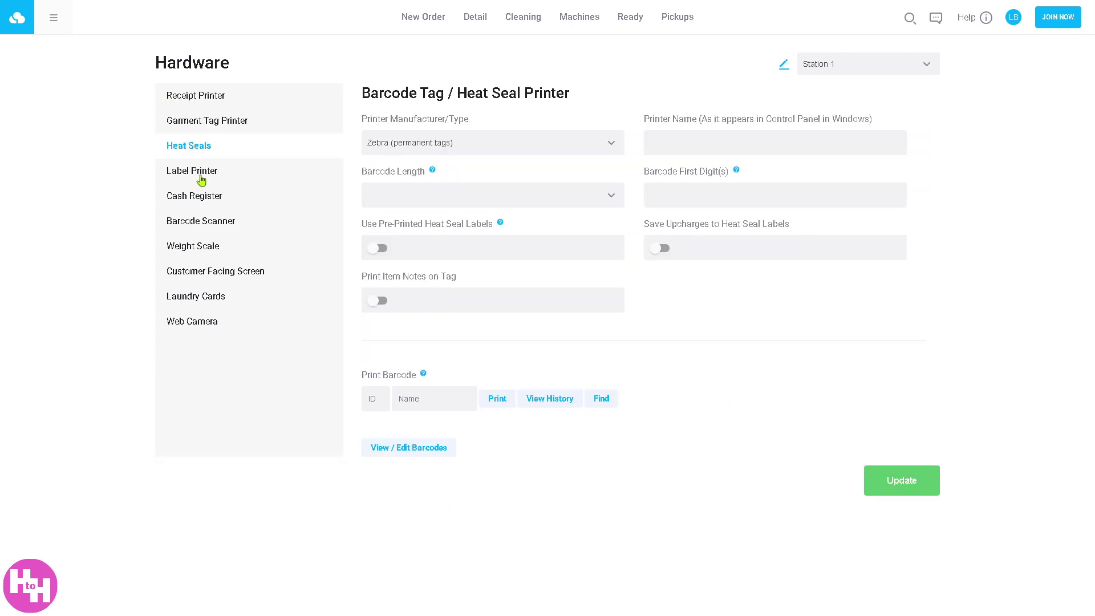
pyautogui.click(202, 178)
pyautogui.click(212, 201)
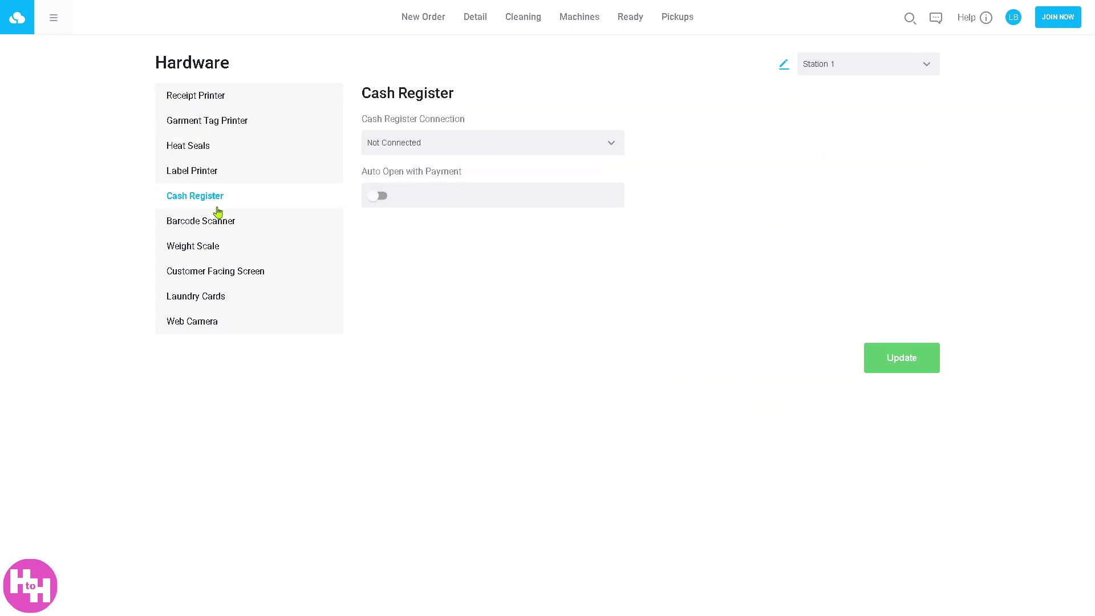
pyautogui.click(221, 222)
pyautogui.click(210, 251)
pyautogui.click(216, 276)
pyautogui.click(209, 323)
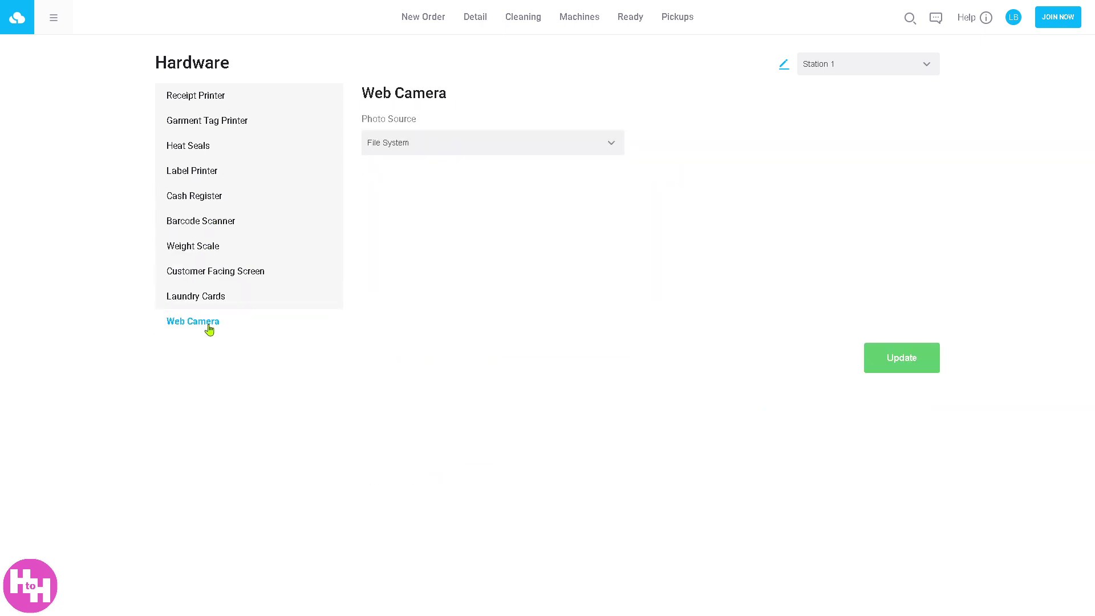
pyautogui.click(51, 22)
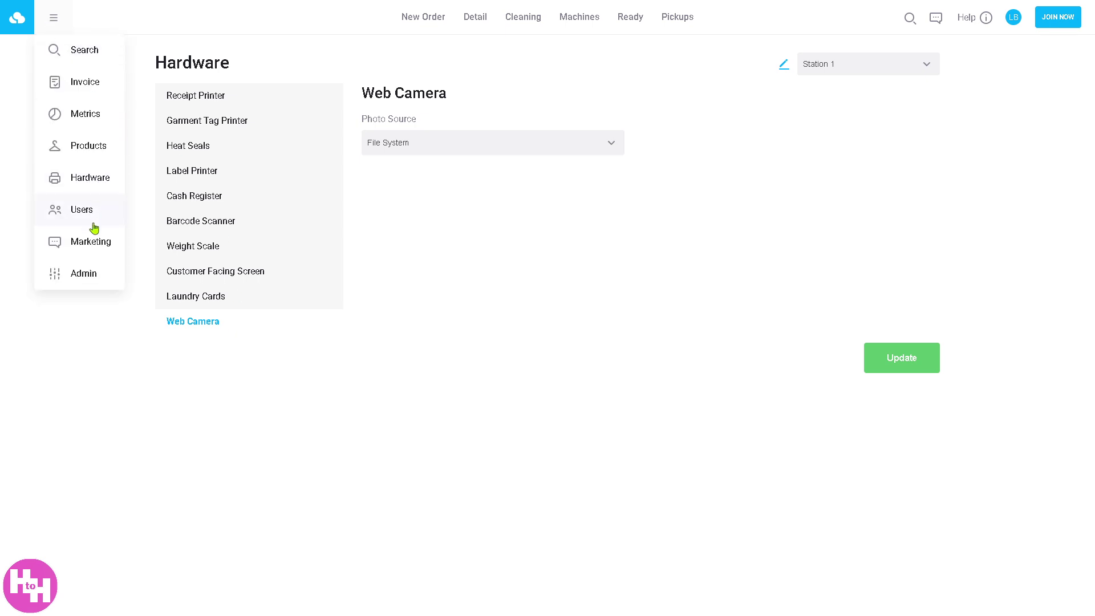
# Step: Go to the Users page from the main menu and let it load
pyautogui.click(91, 215)
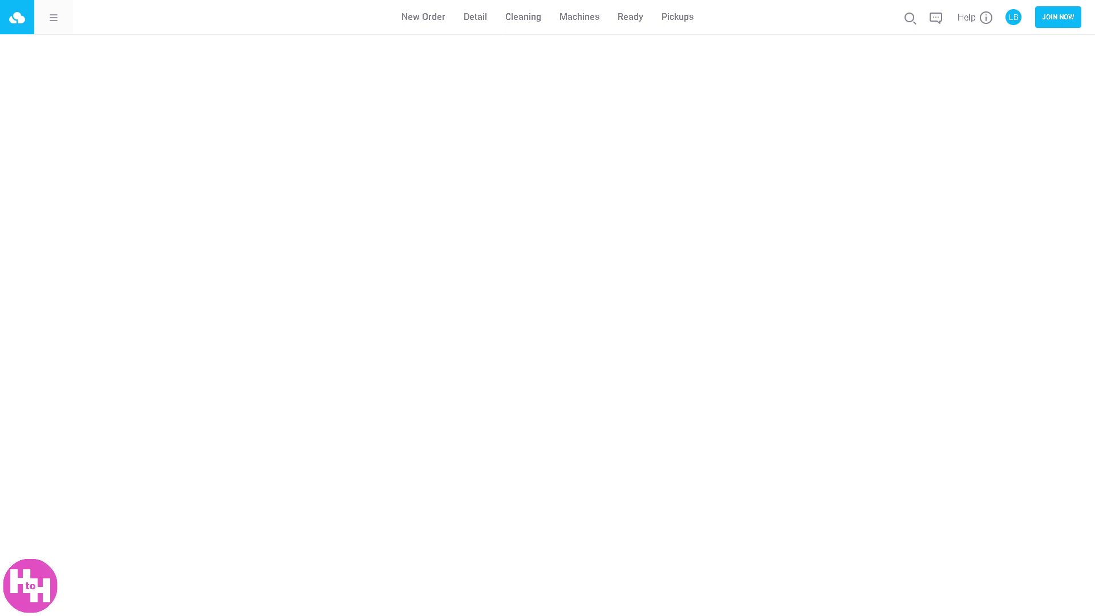
pyautogui.click(54, 18)
# Step: Start a marketing email with the message 'How to use CLEANCLOUD'
pyautogui.click(87, 245)
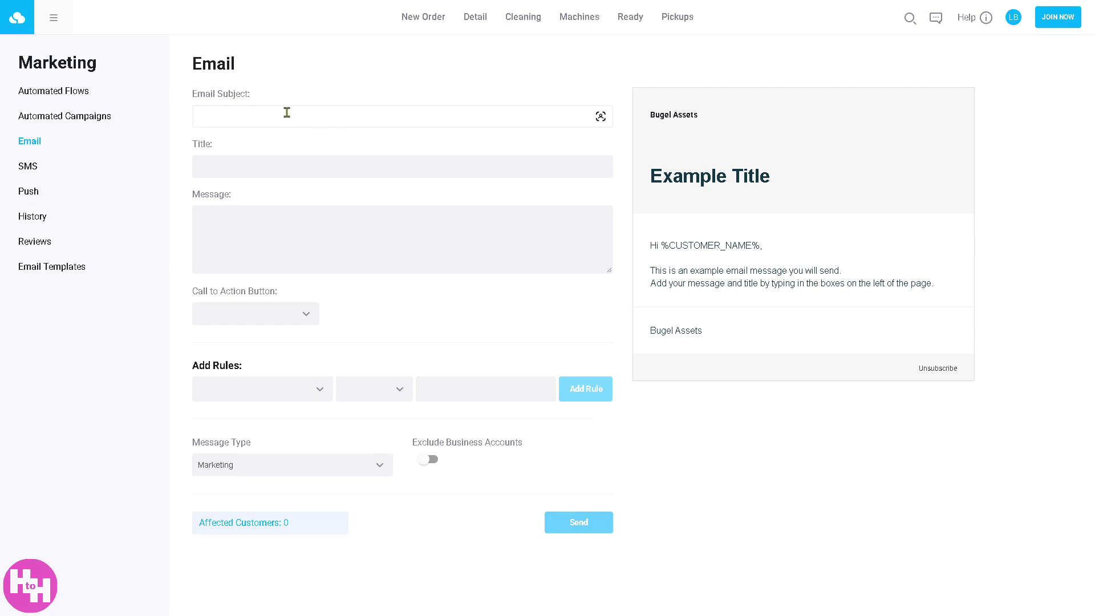
pyautogui.click(252, 244)
pyautogui.write('How ')
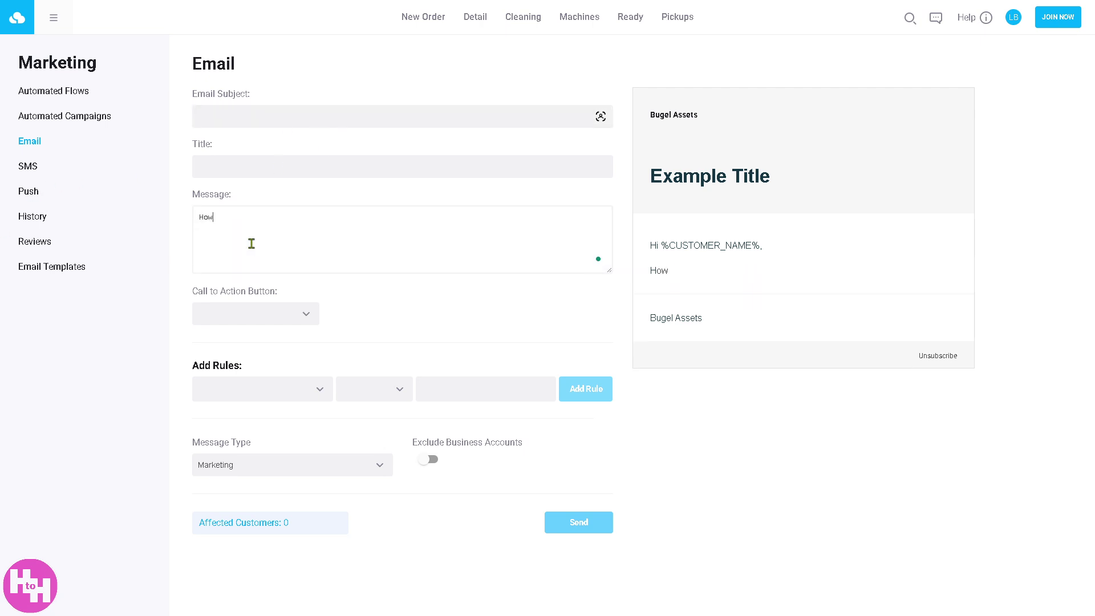
pyautogui.write('to use CLEANCLOUD')
# Step: Copy the message into the email title and add a Create Order call-to-action button
pyautogui.hotkey('ctrl', 'a')
pyautogui.press('BackSpace')
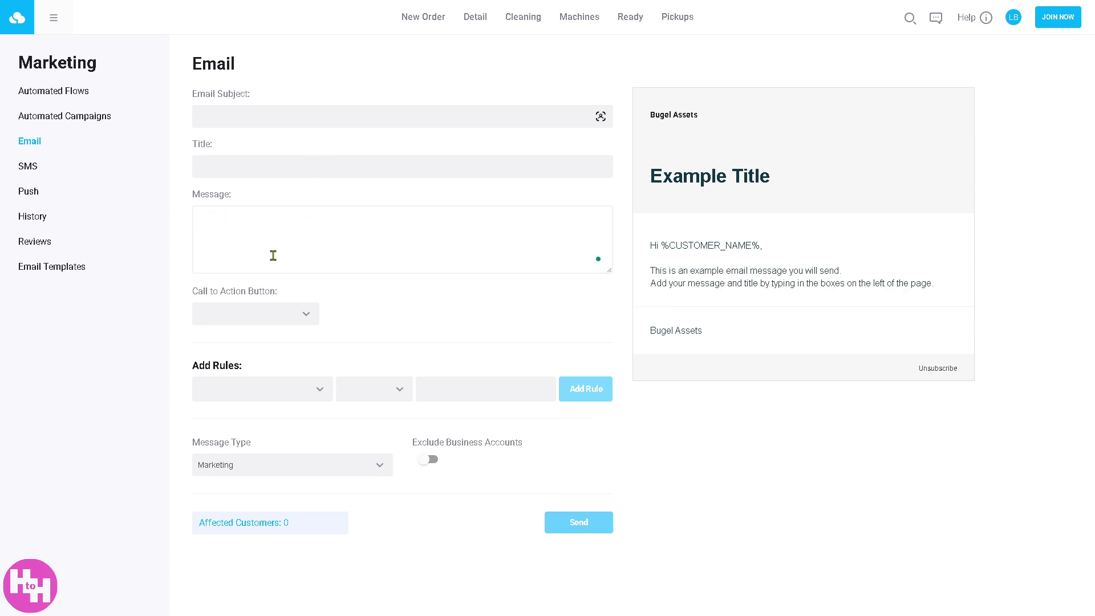
pyautogui.hotkey('ctrl', 'z')
pyautogui.hotkey('ctrl', 'c')
pyautogui.click(310, 171)
pyautogui.hotkey('ctrl', 'v')
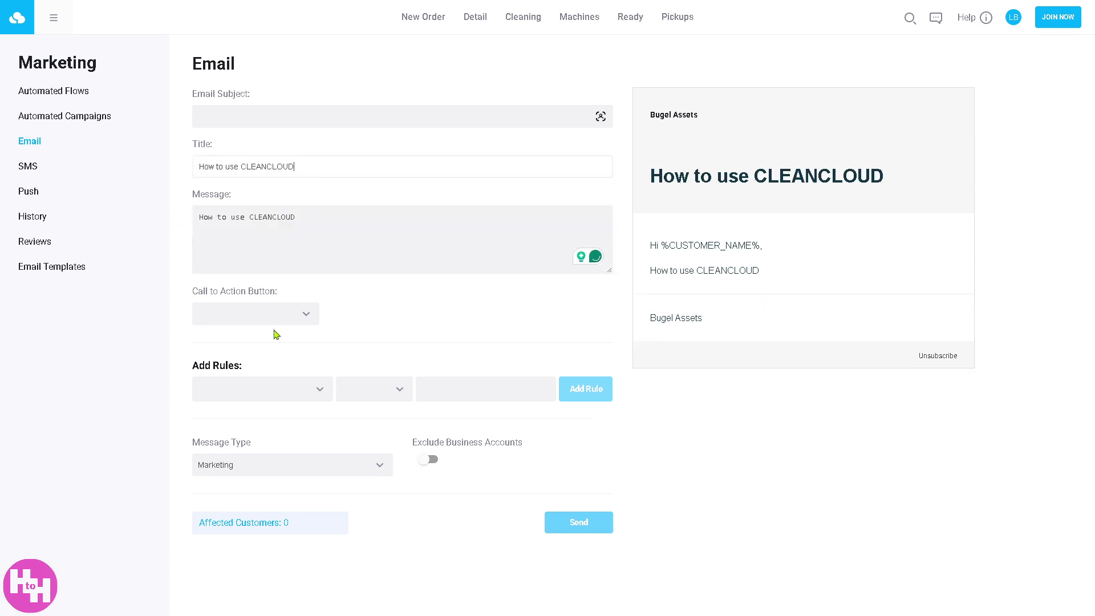
pyautogui.click(292, 314)
pyautogui.click(254, 346)
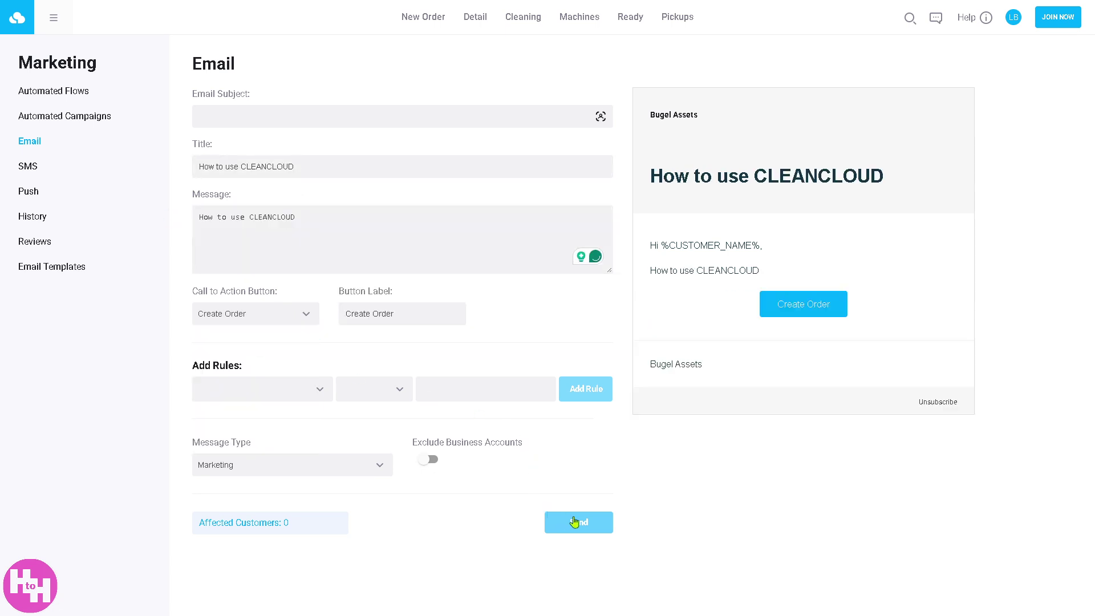